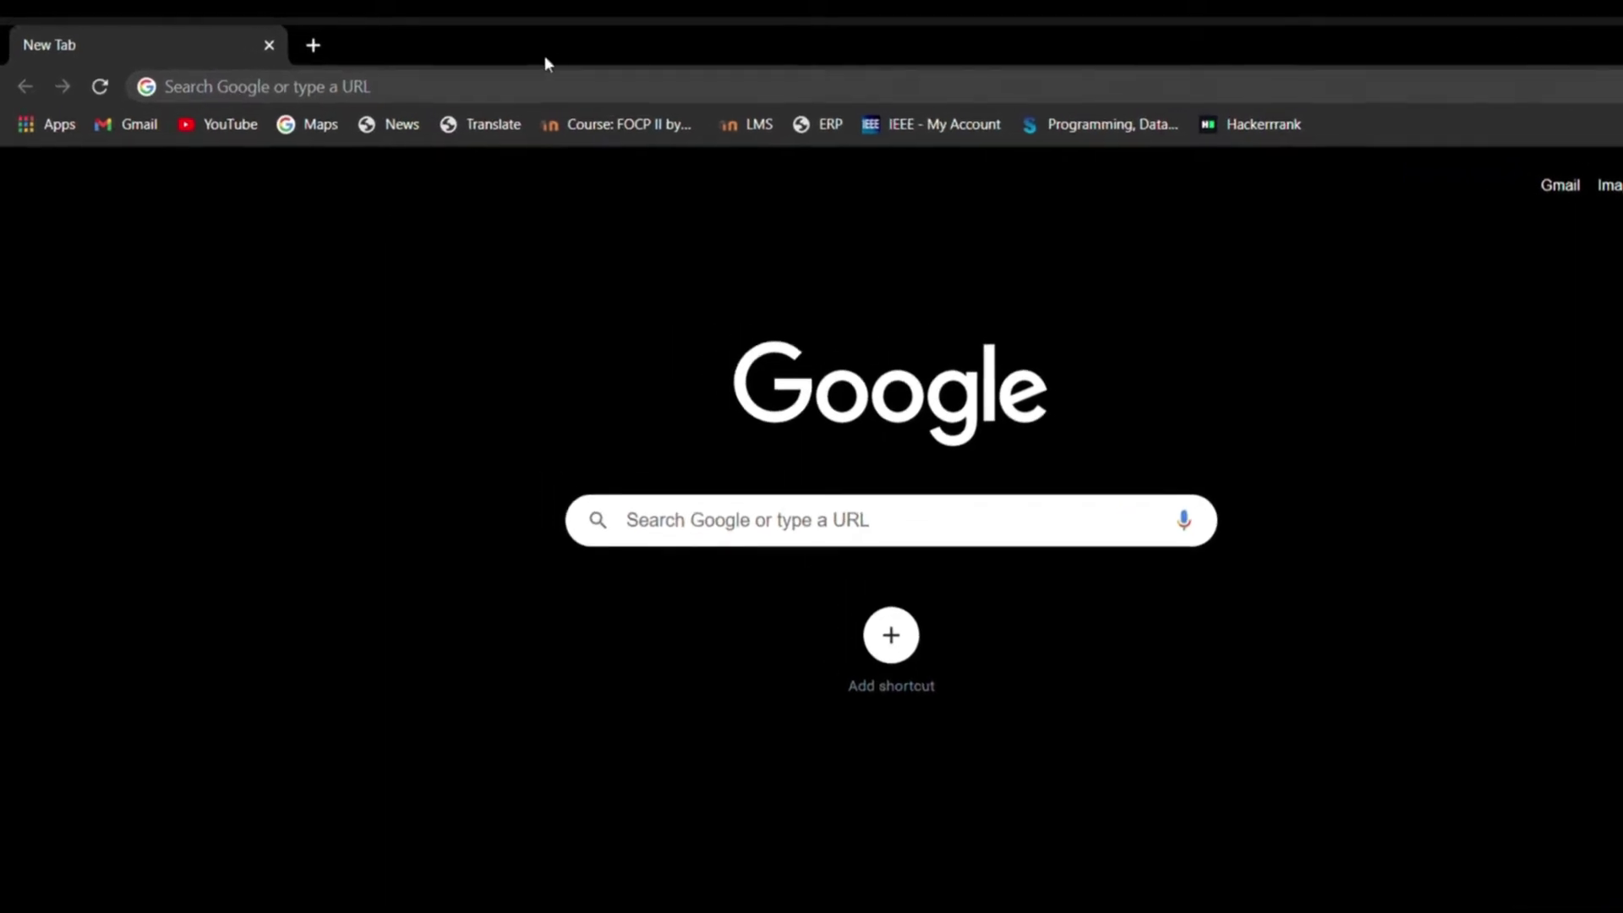
Go to ieee.org and open the Learn About IEEE Membership join page.
click(579, 90)
text(ieee)
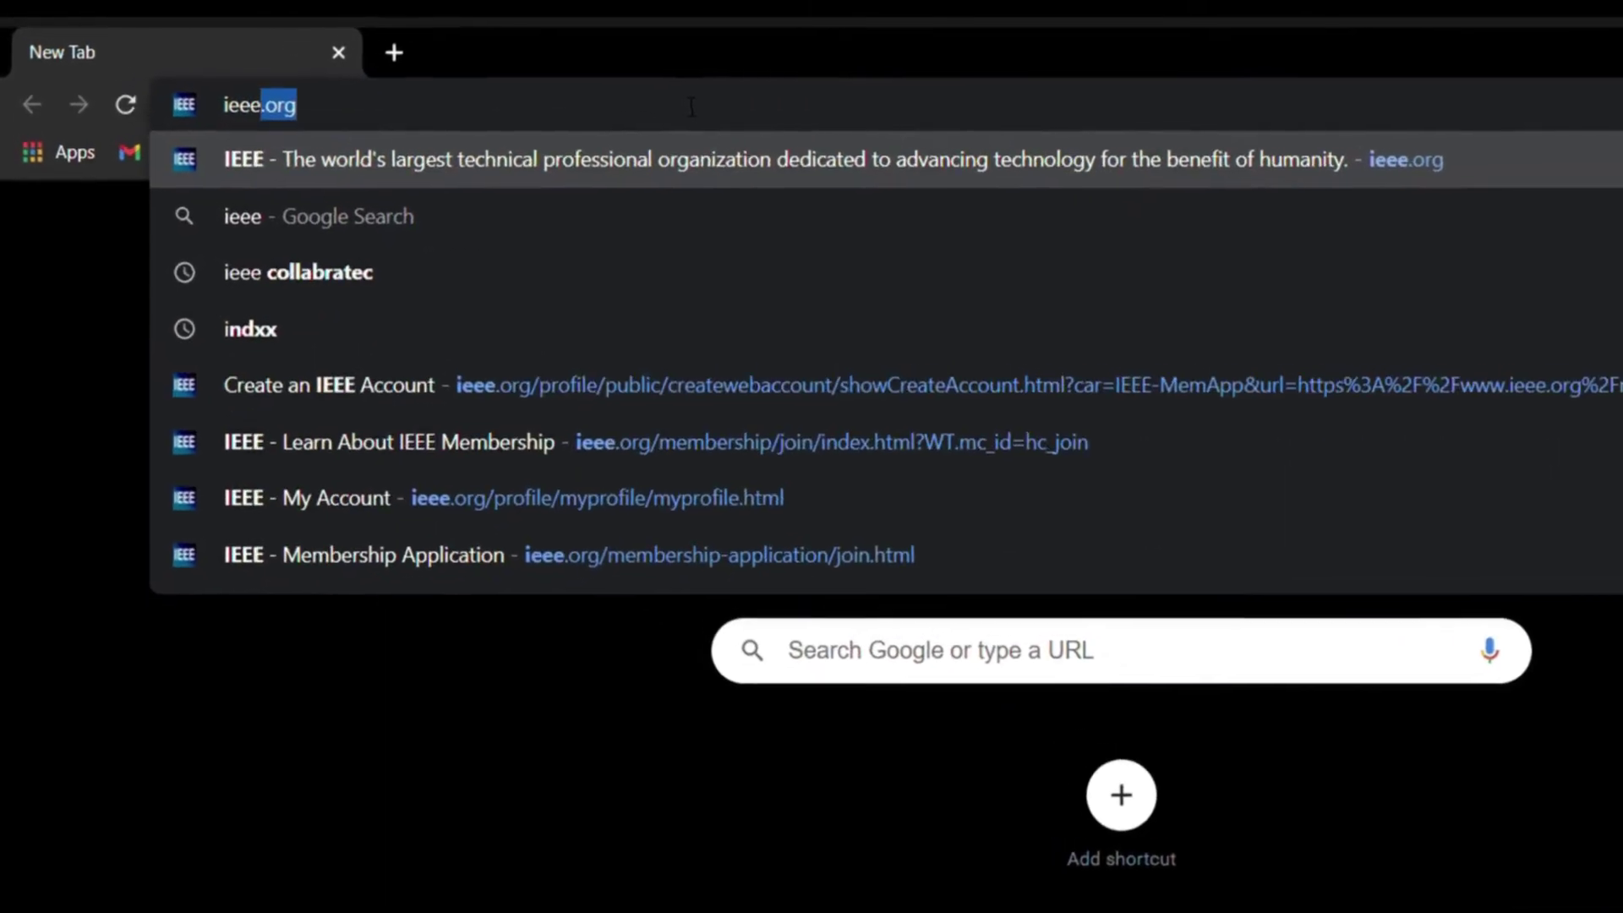
text(.org)
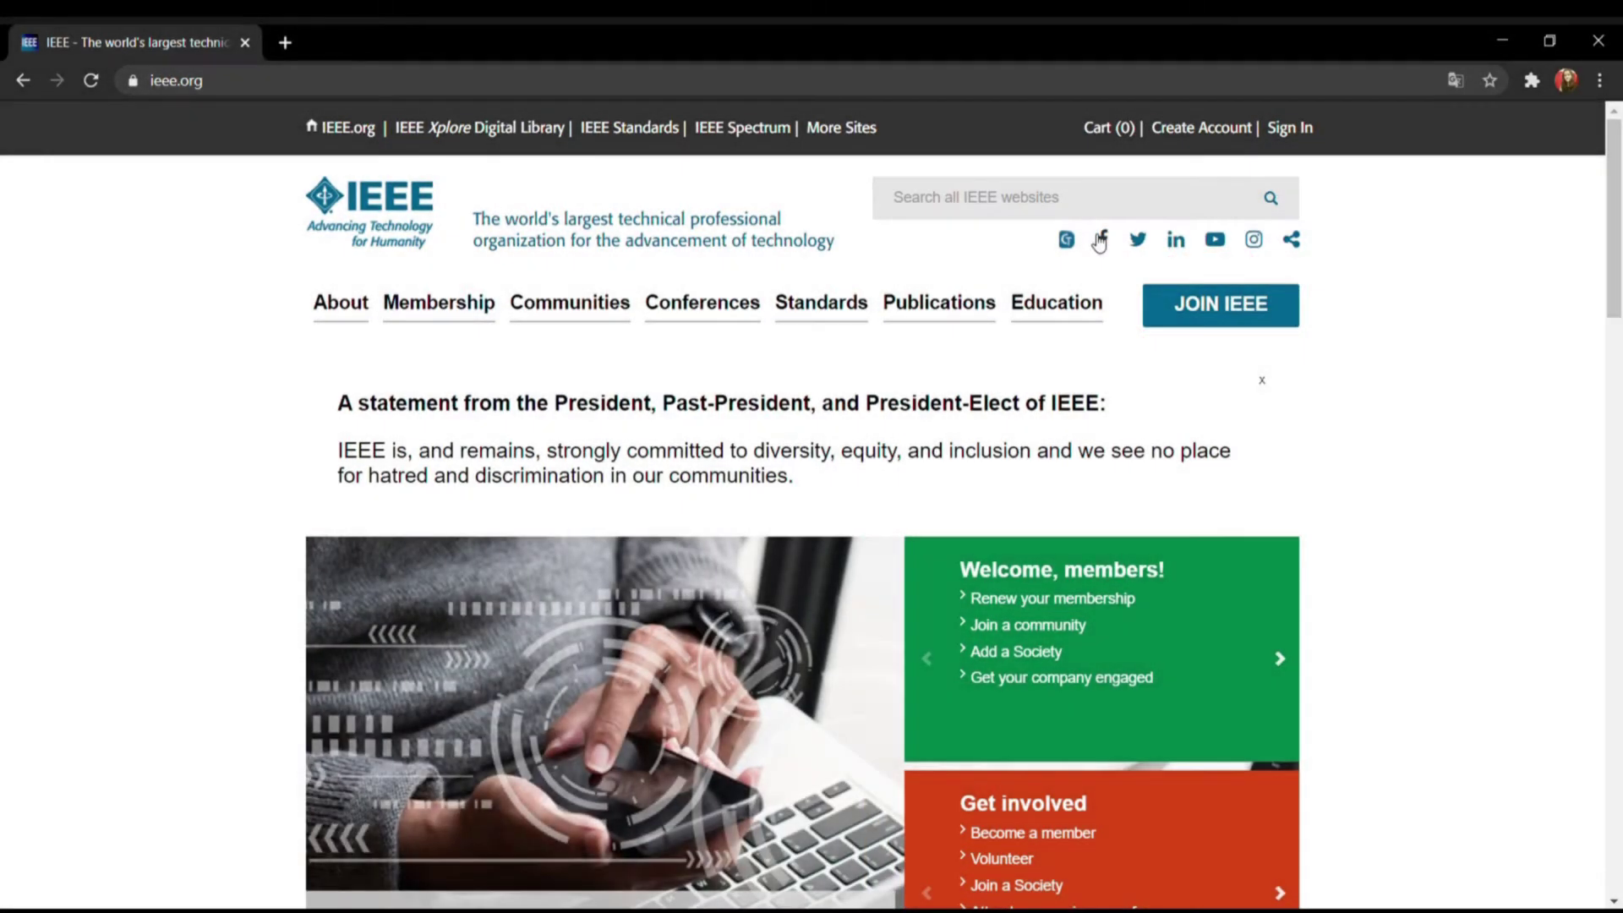
click(1223, 328)
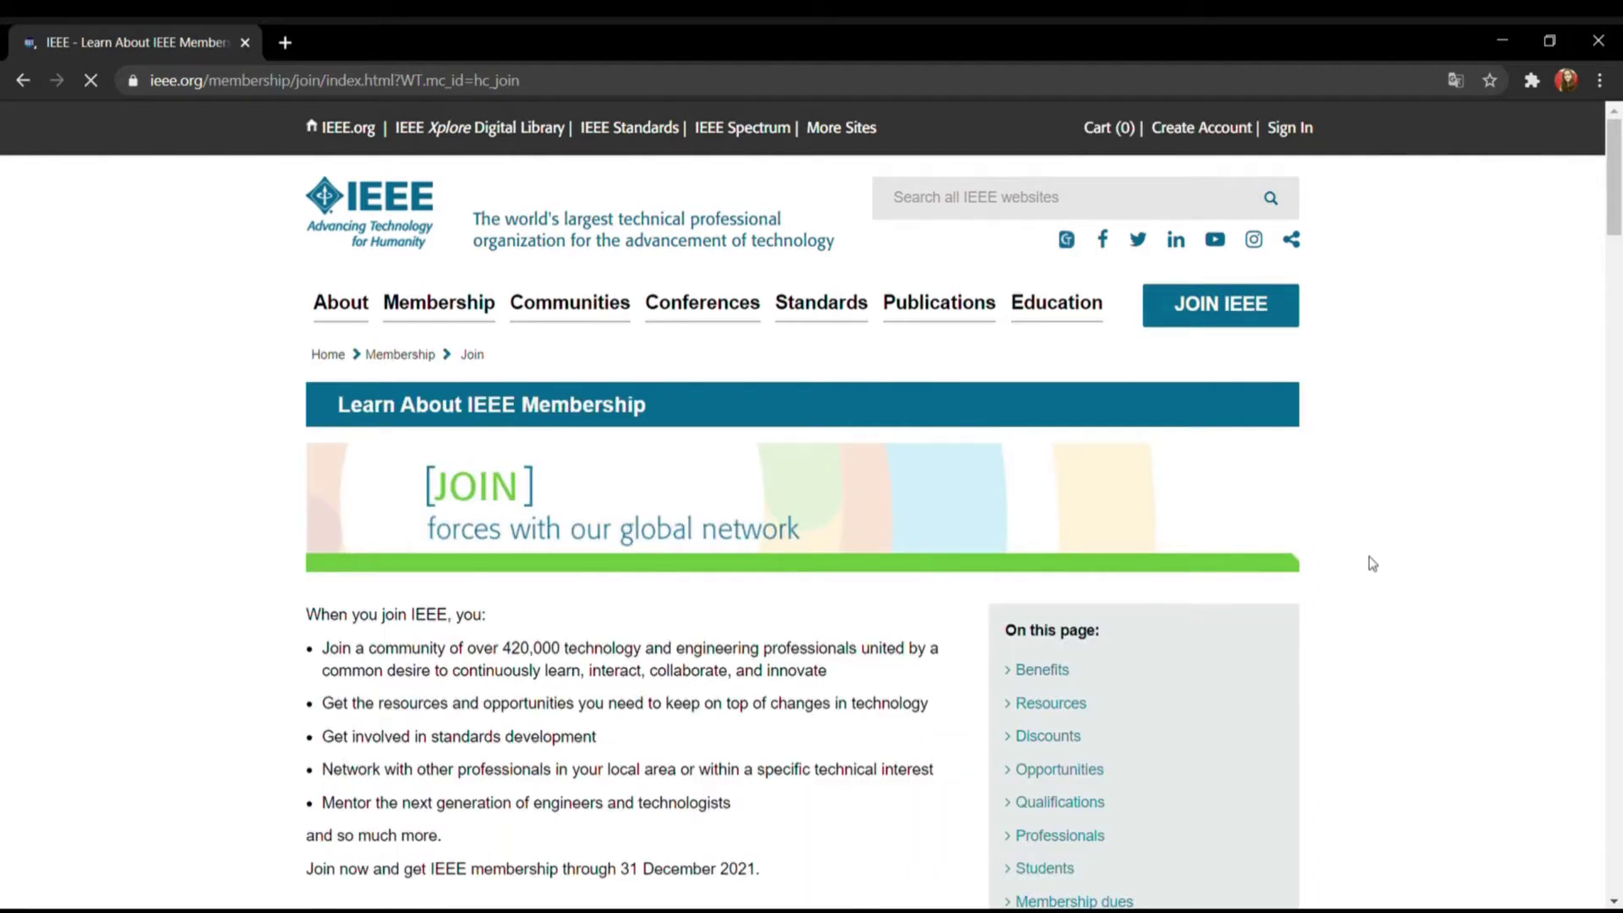
Start the student membership application and choose to create a new IEEE account.
scroll(1372, 564, down, 7)
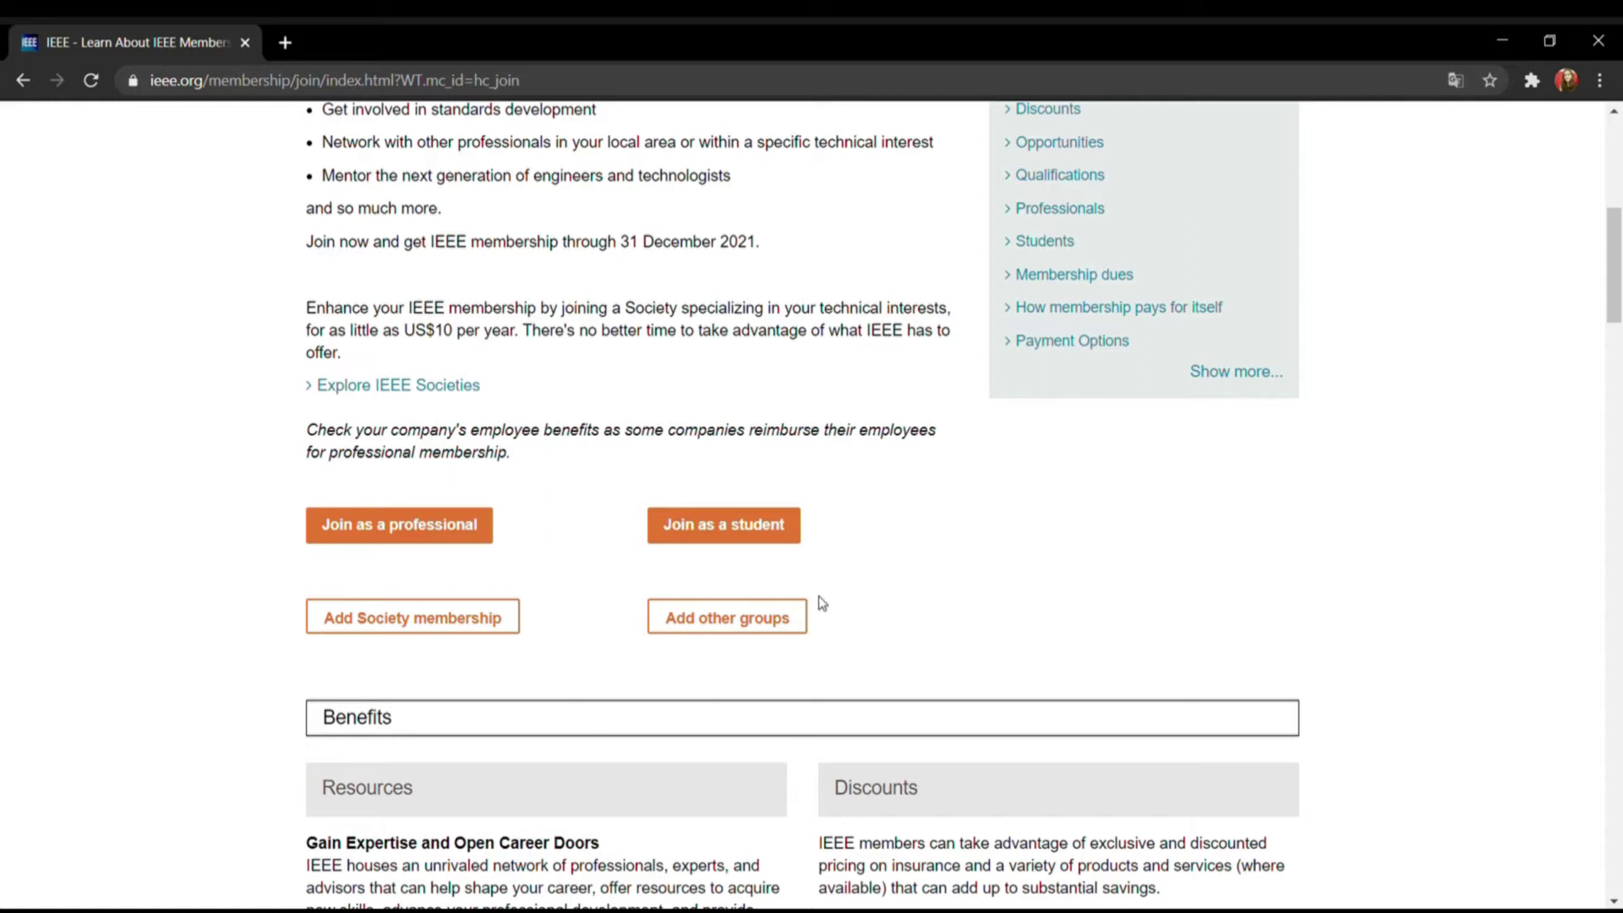
click(732, 534)
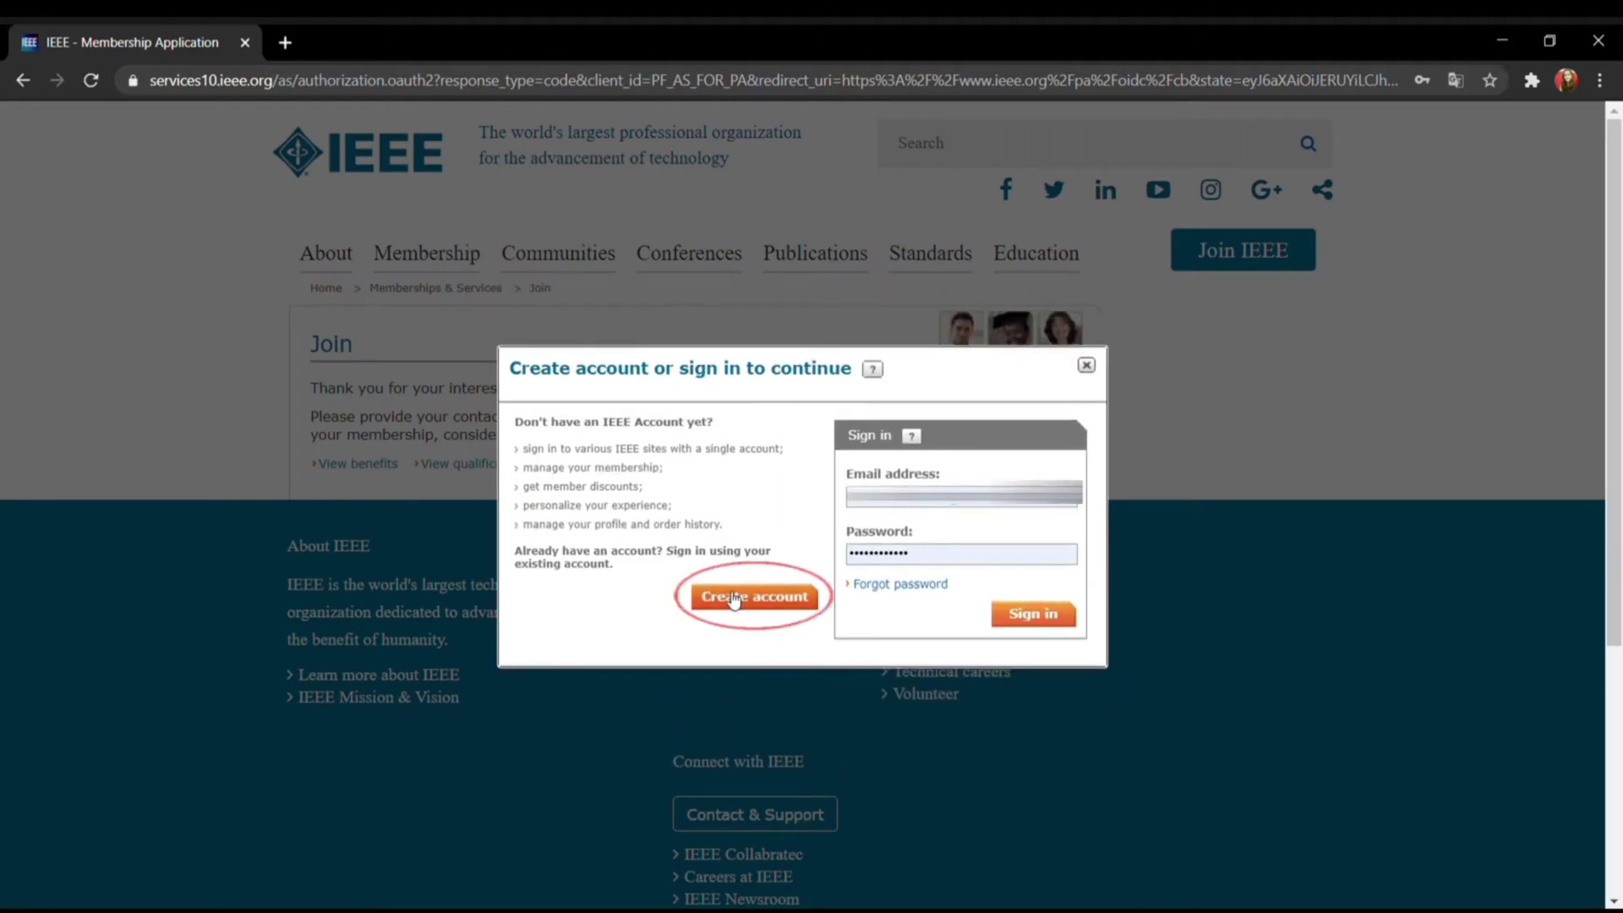
click(734, 598)
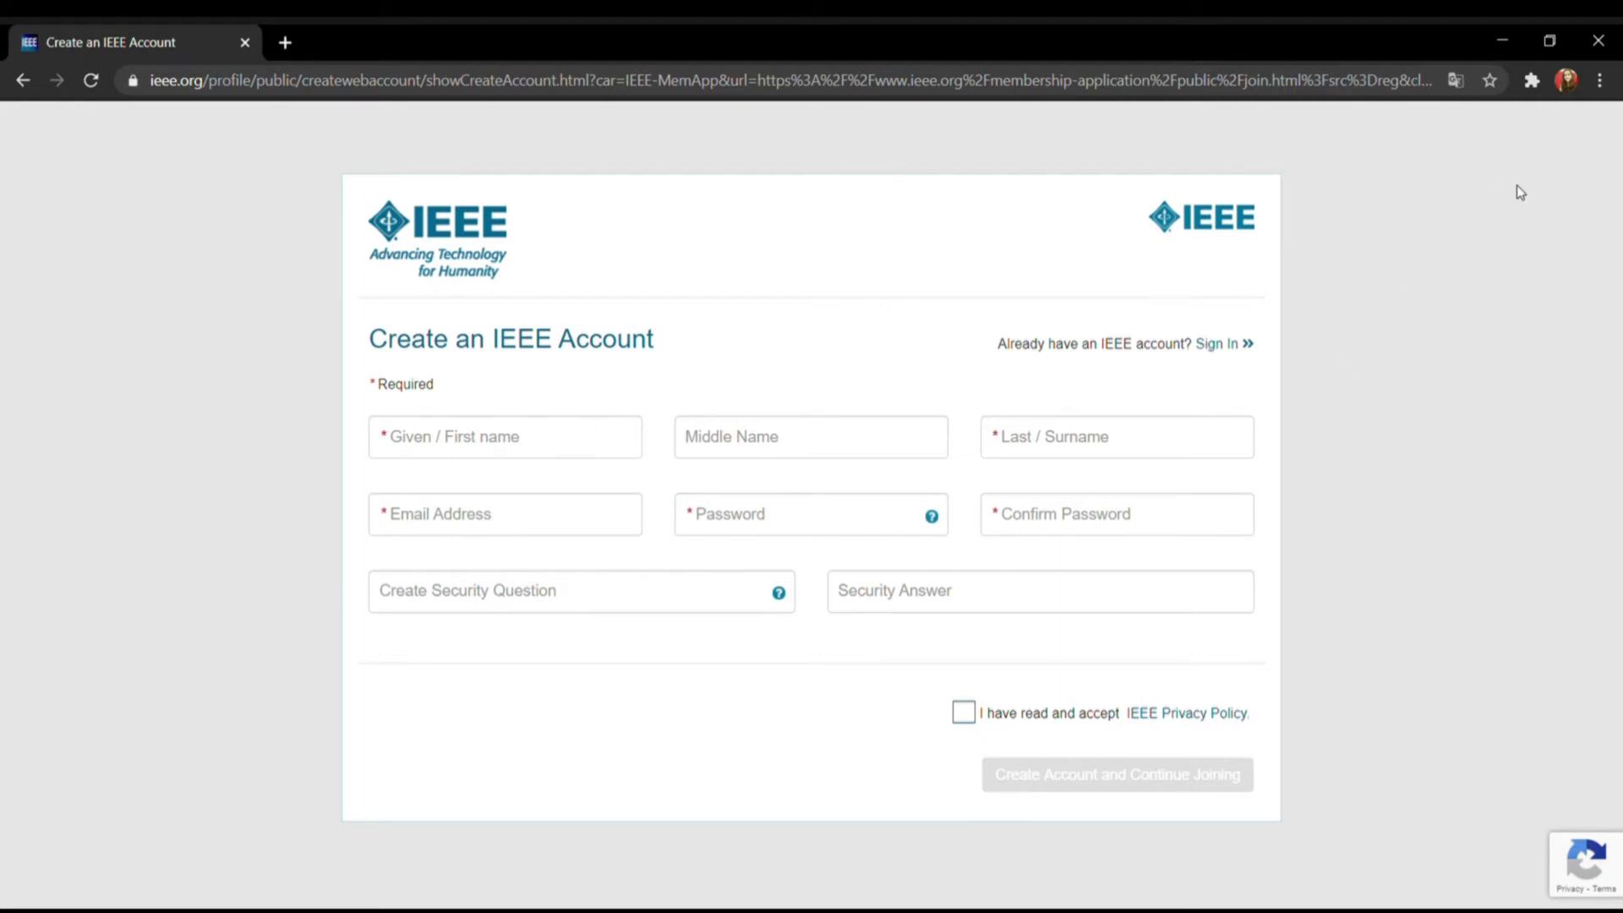
Enter the new account's first name, surname and e-mail address.
click(563, 440)
text(as)
key(Tab)
key(Tab)
text(zx)
key(Tab)
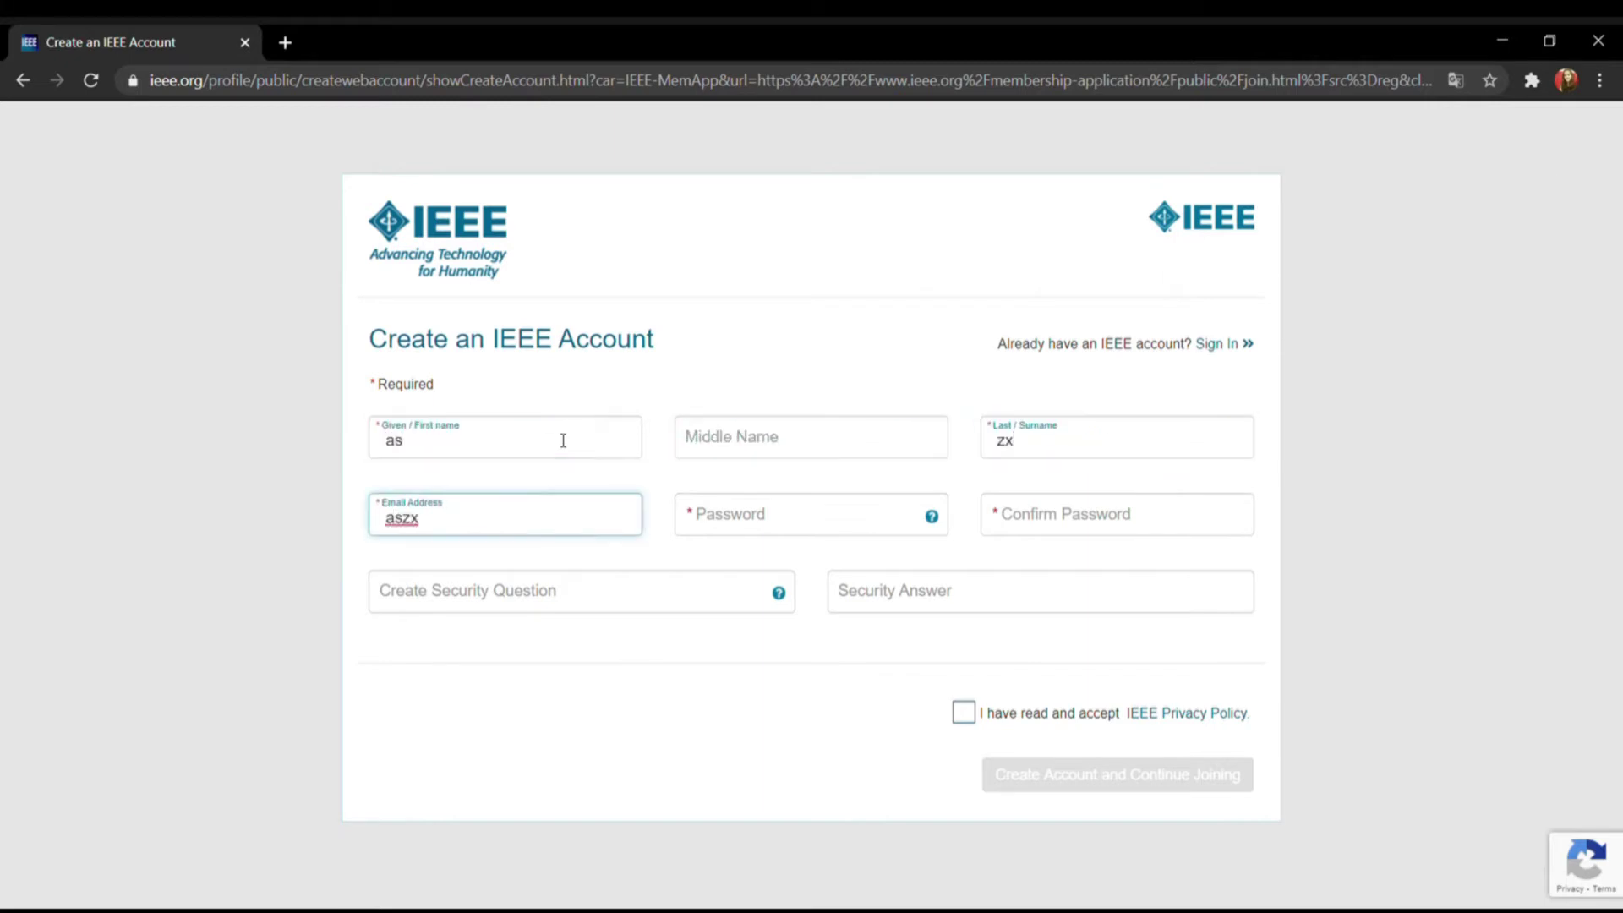
Set and confirm the account password, accept the privacy policy, and create the account.
key(Tab)
key(Tab)
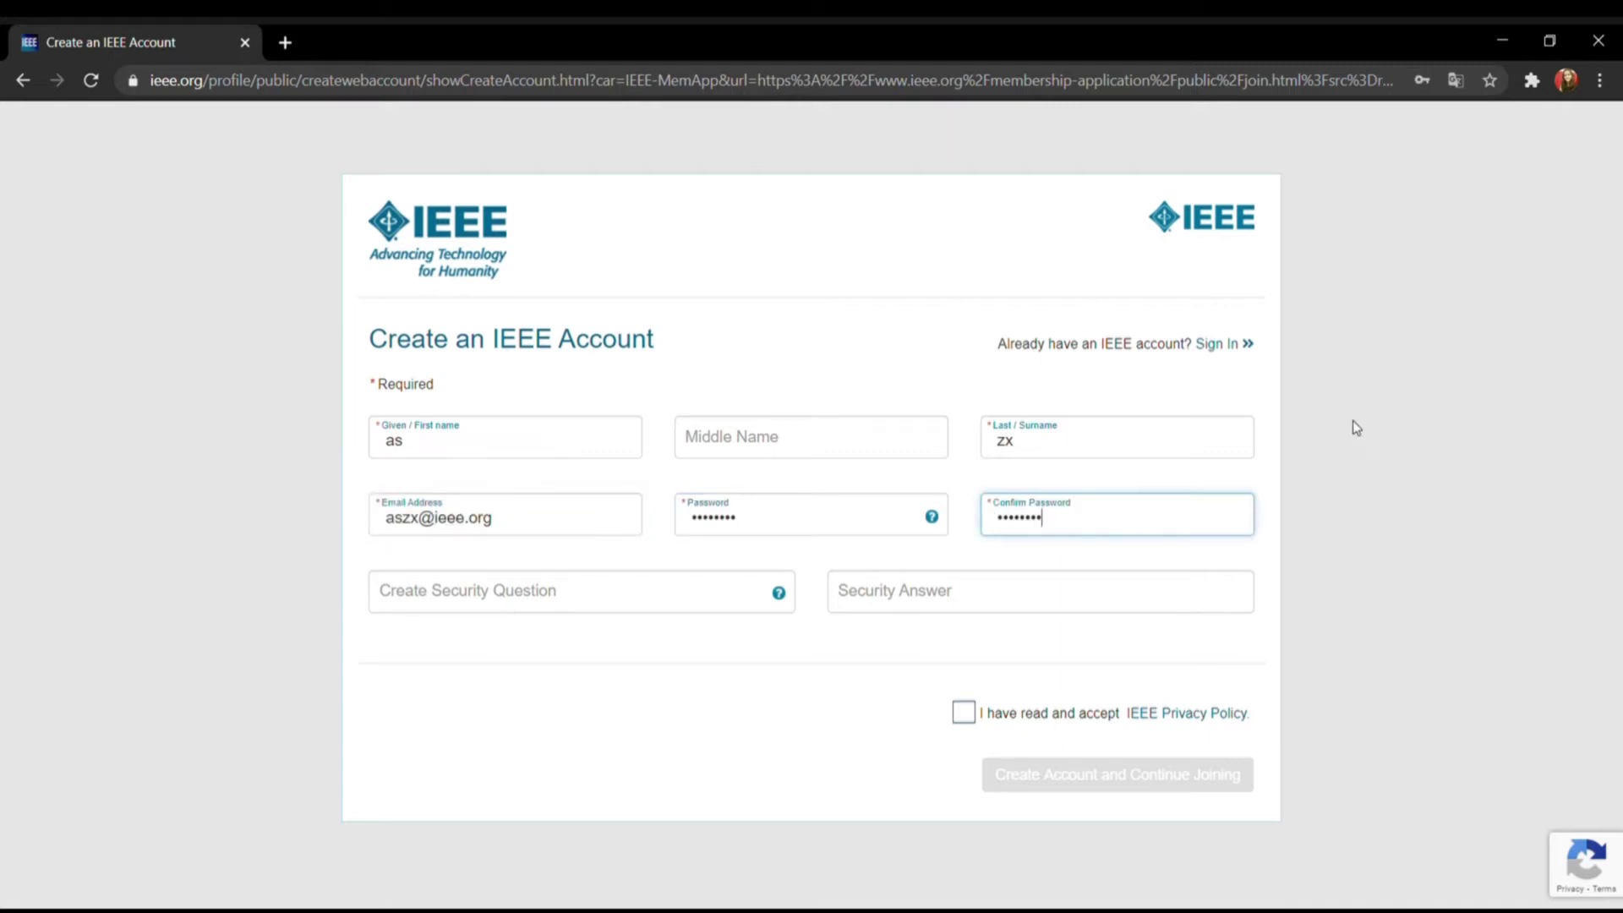
click(964, 713)
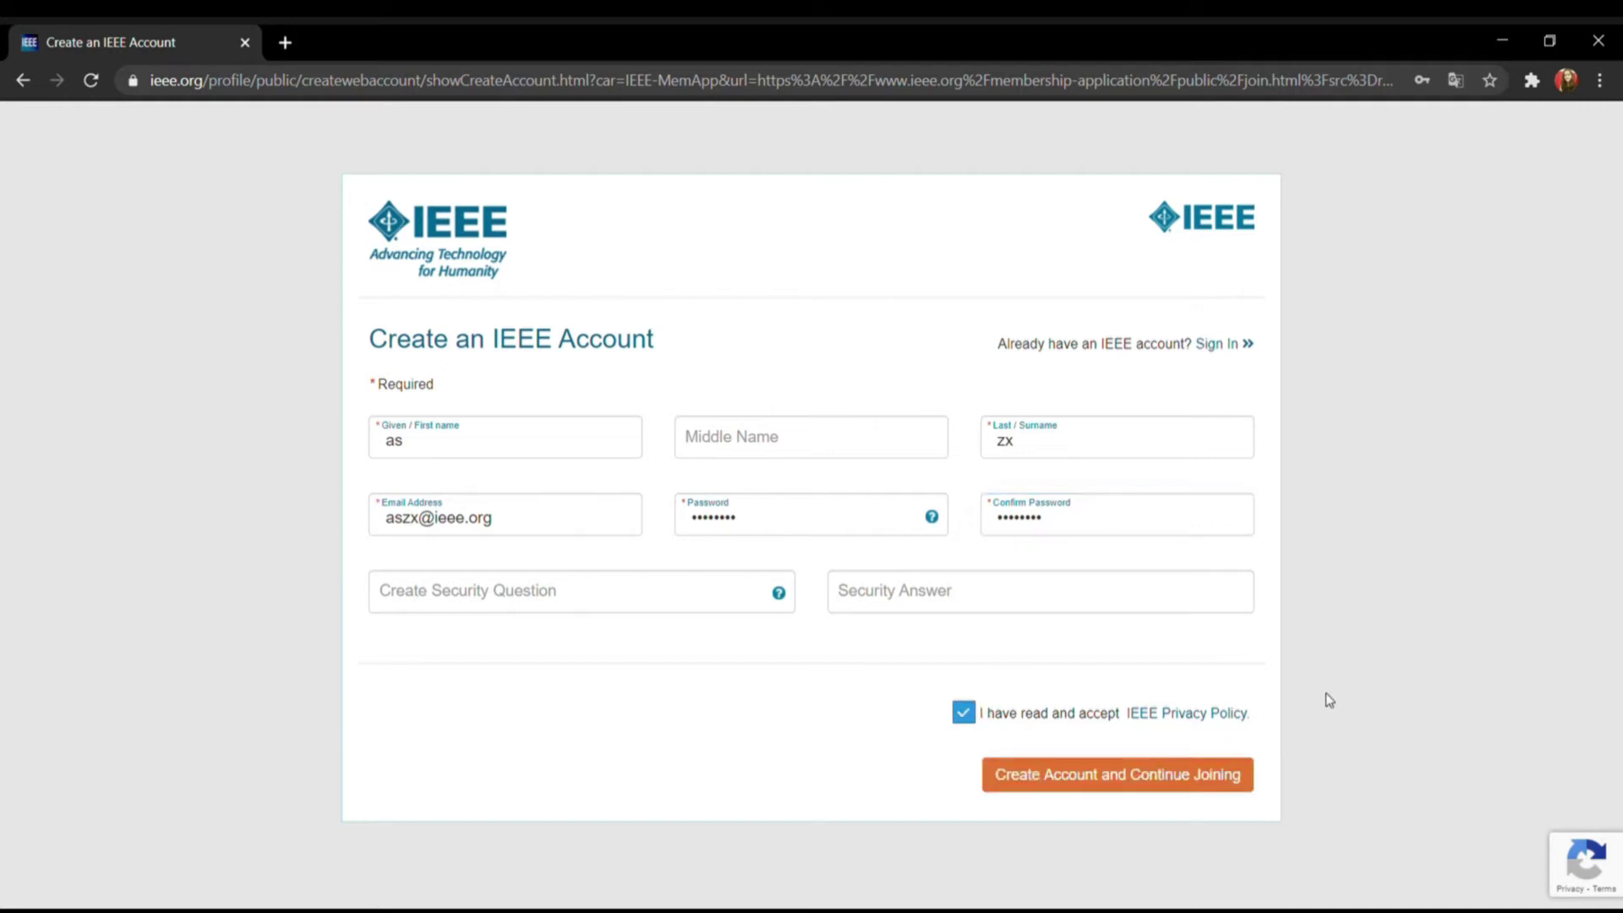
click(1125, 793)
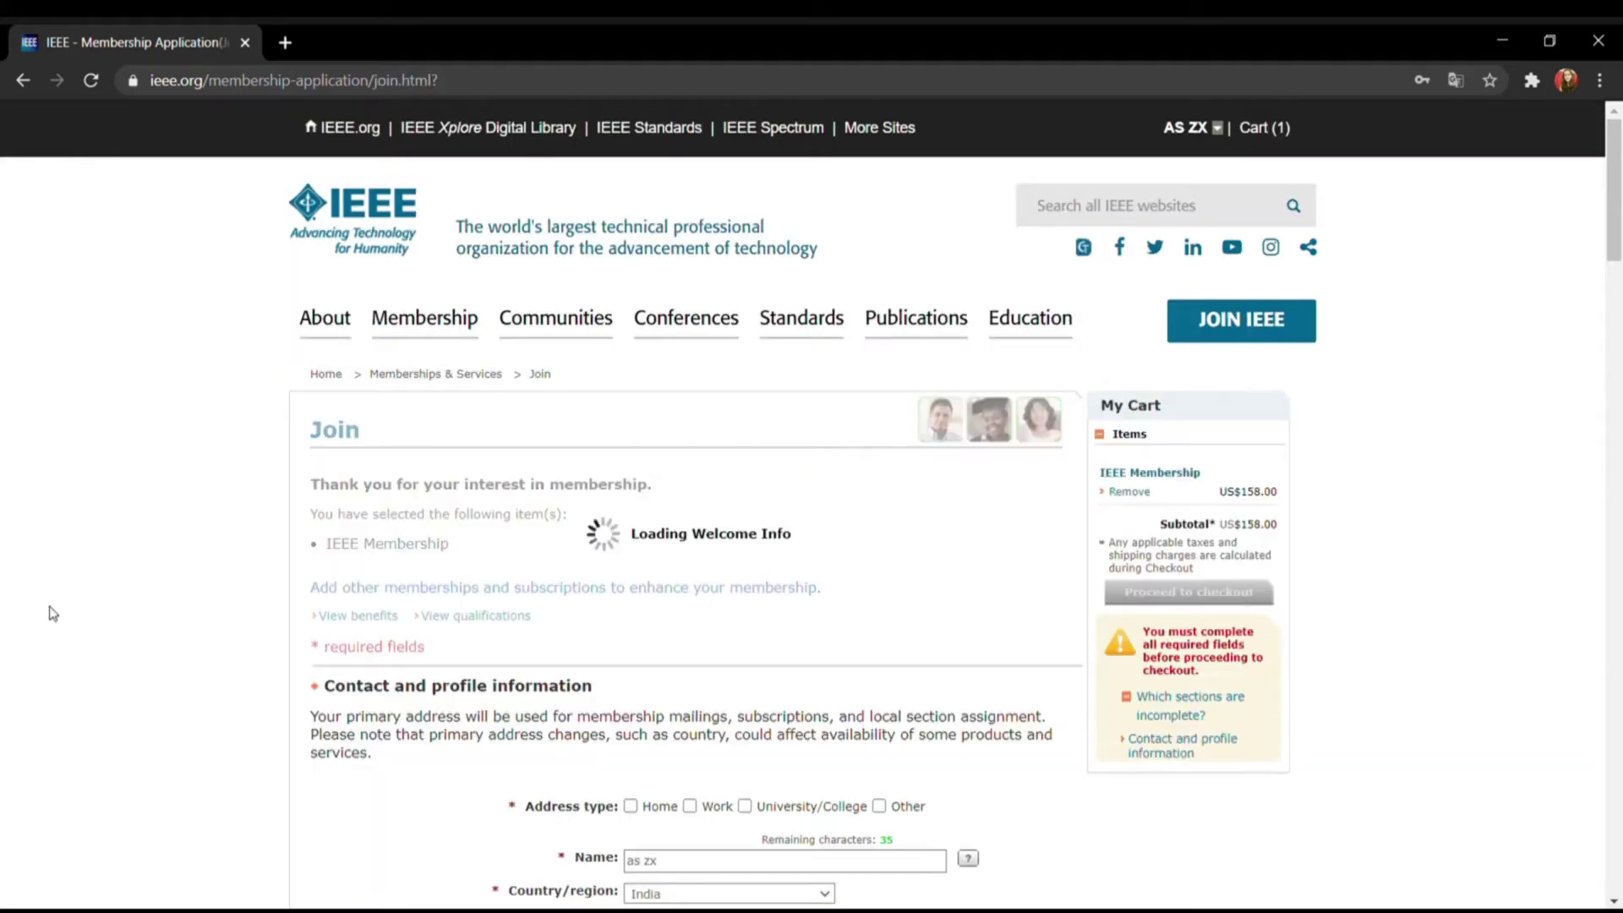
Scroll through the Join form to review the prefilled contact details and professional status.
scroll(145, 617, down, 20)
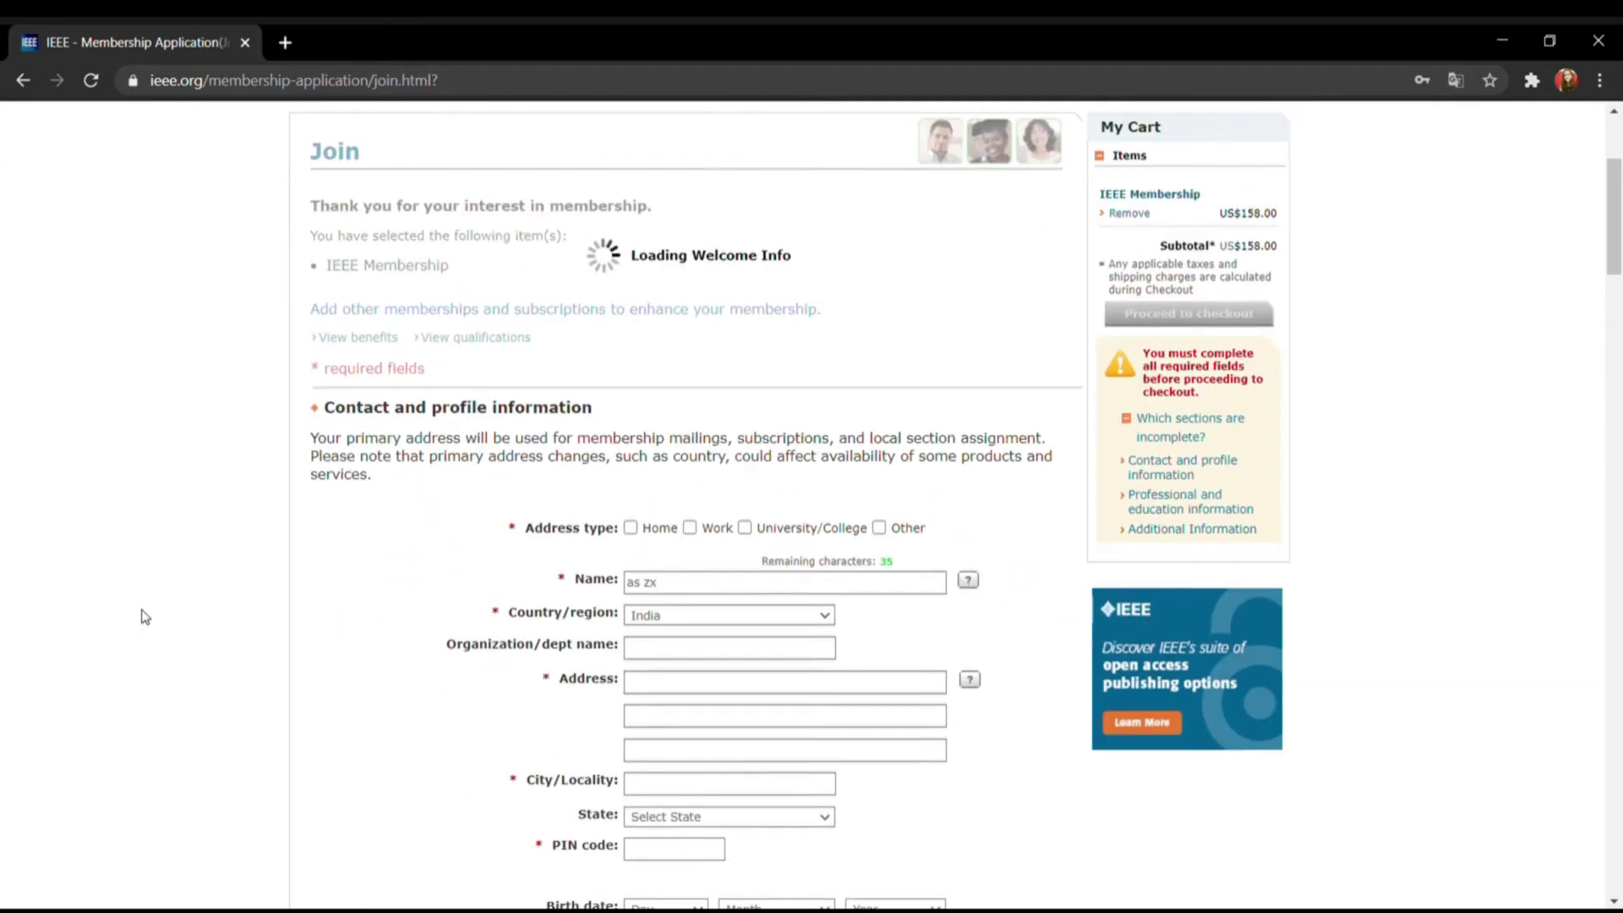
scroll(145, 617, down, 20)
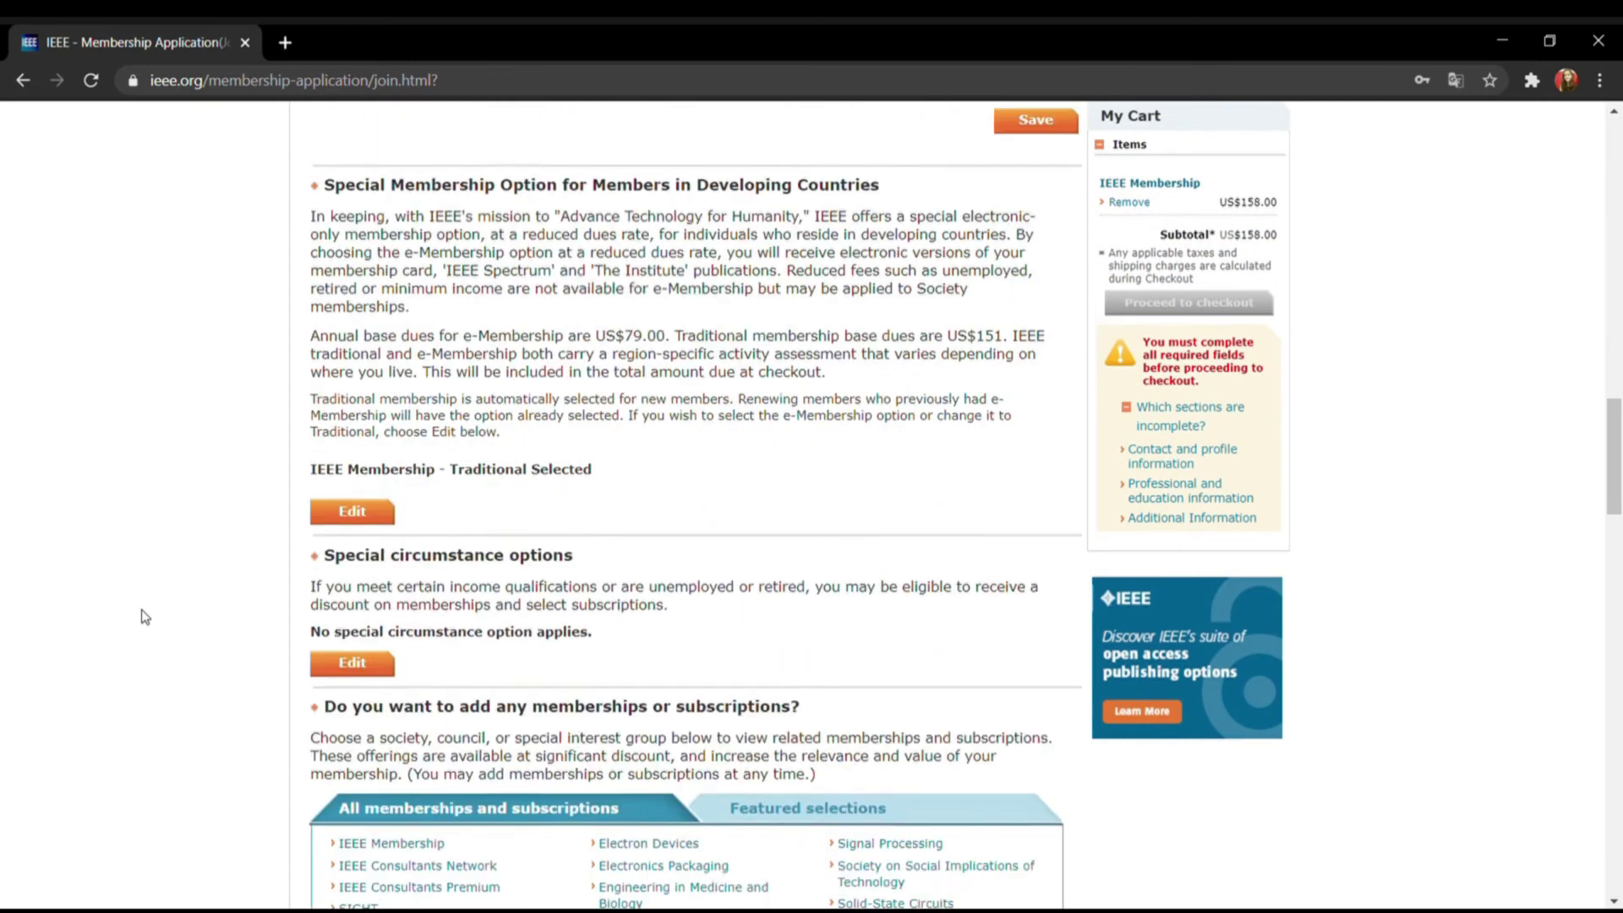
scroll(145, 617, up, 15)
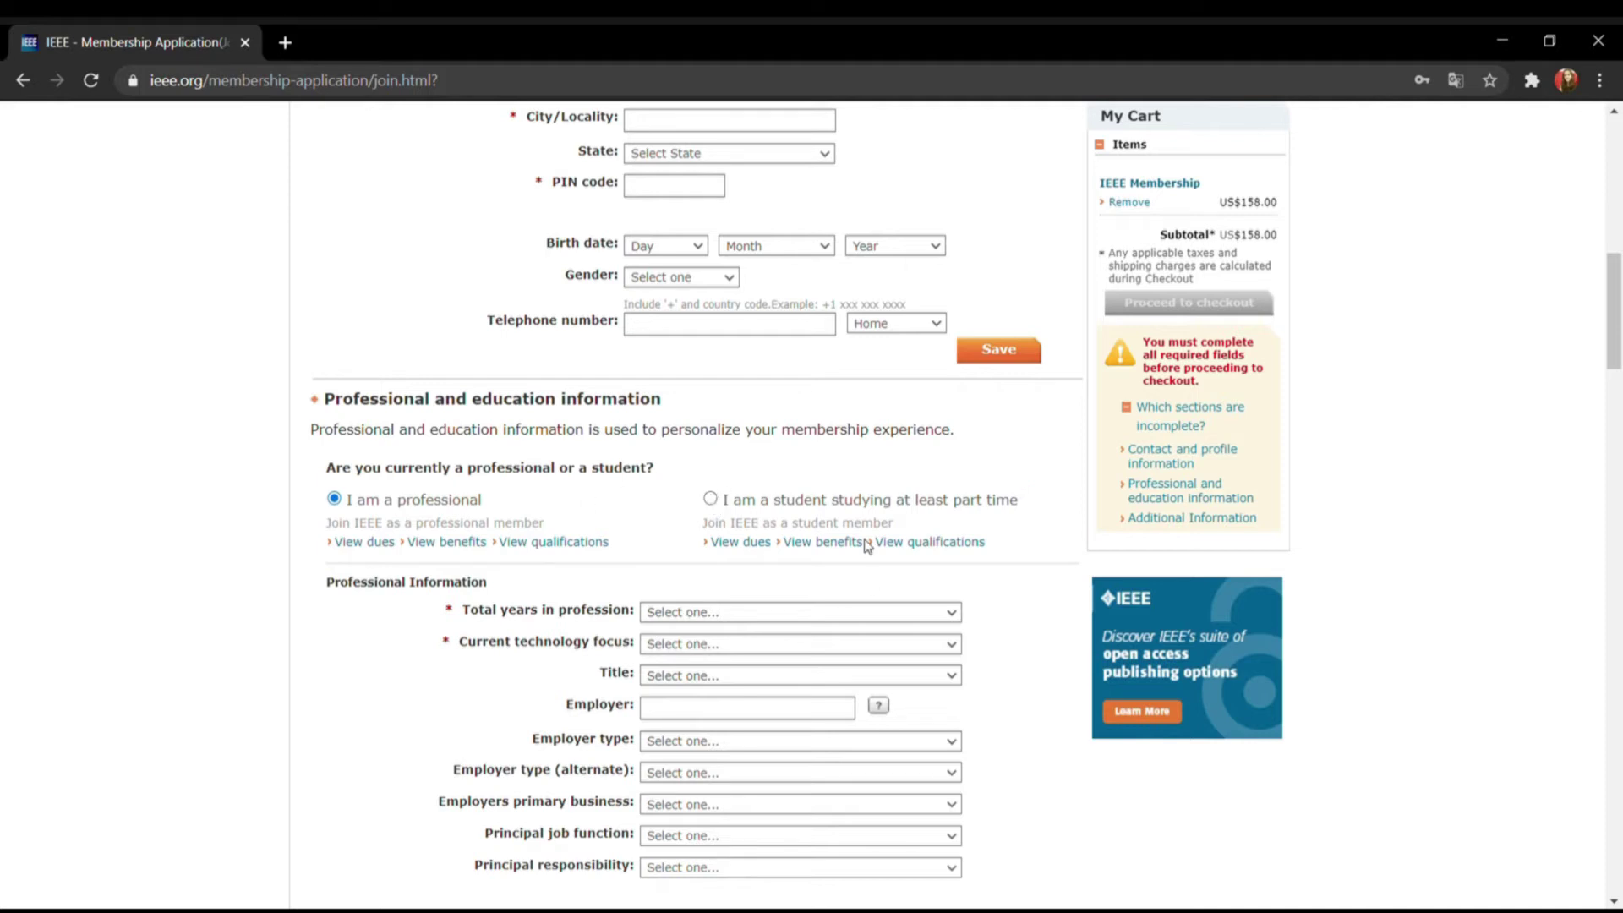
Switch to 'I am a student' and select The Northcap University as the school.
click(711, 501)
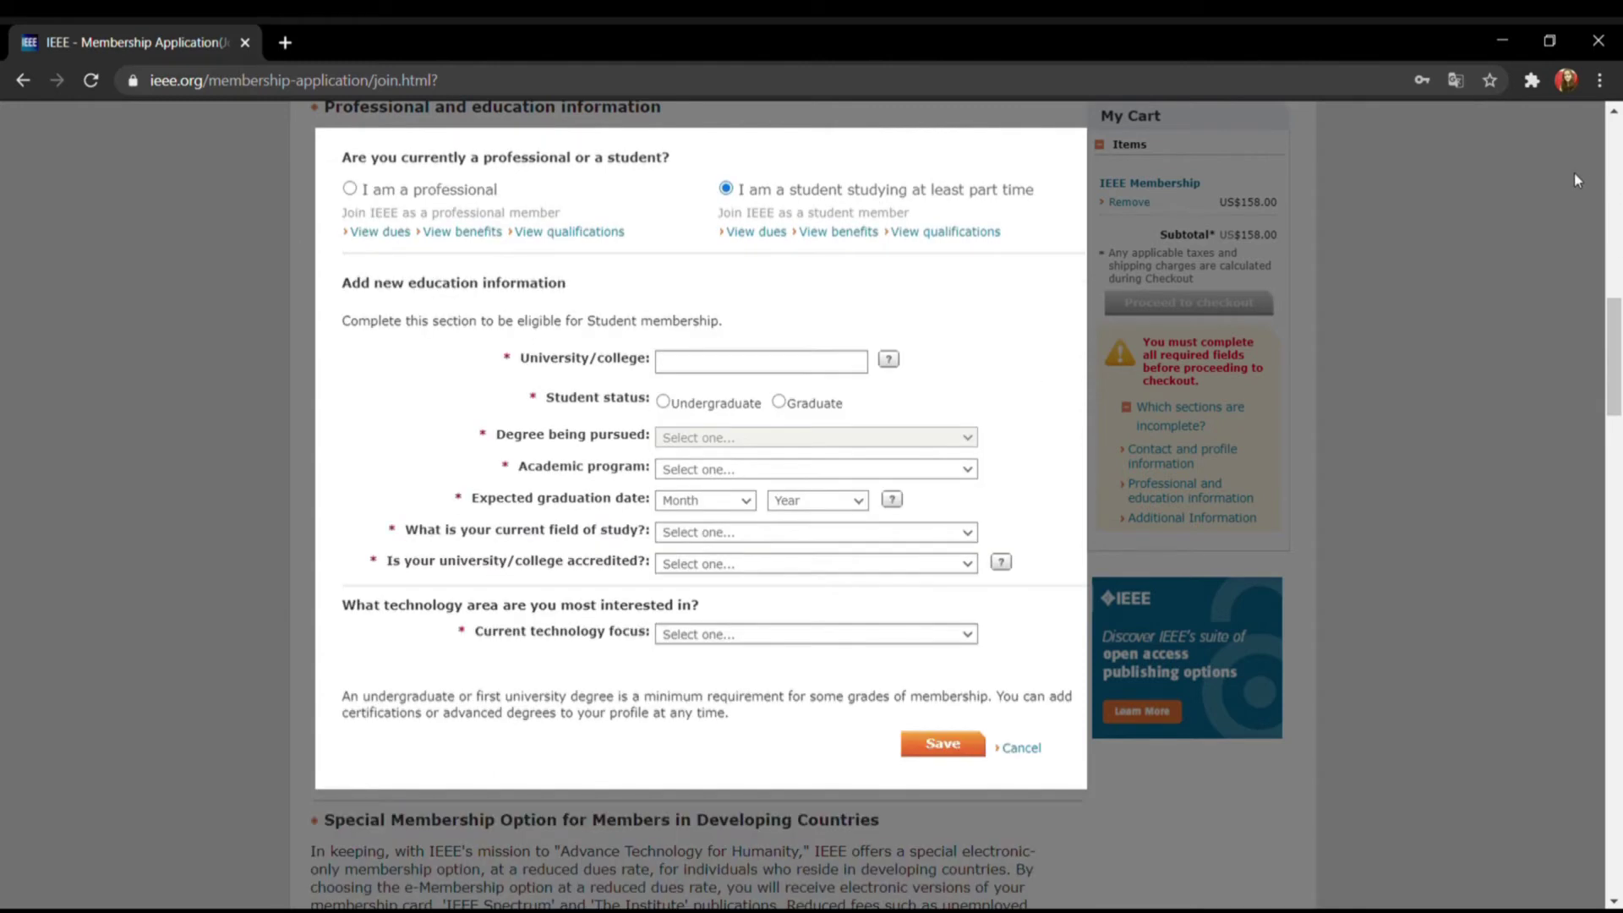
click(754, 374)
text(The Northcap University)
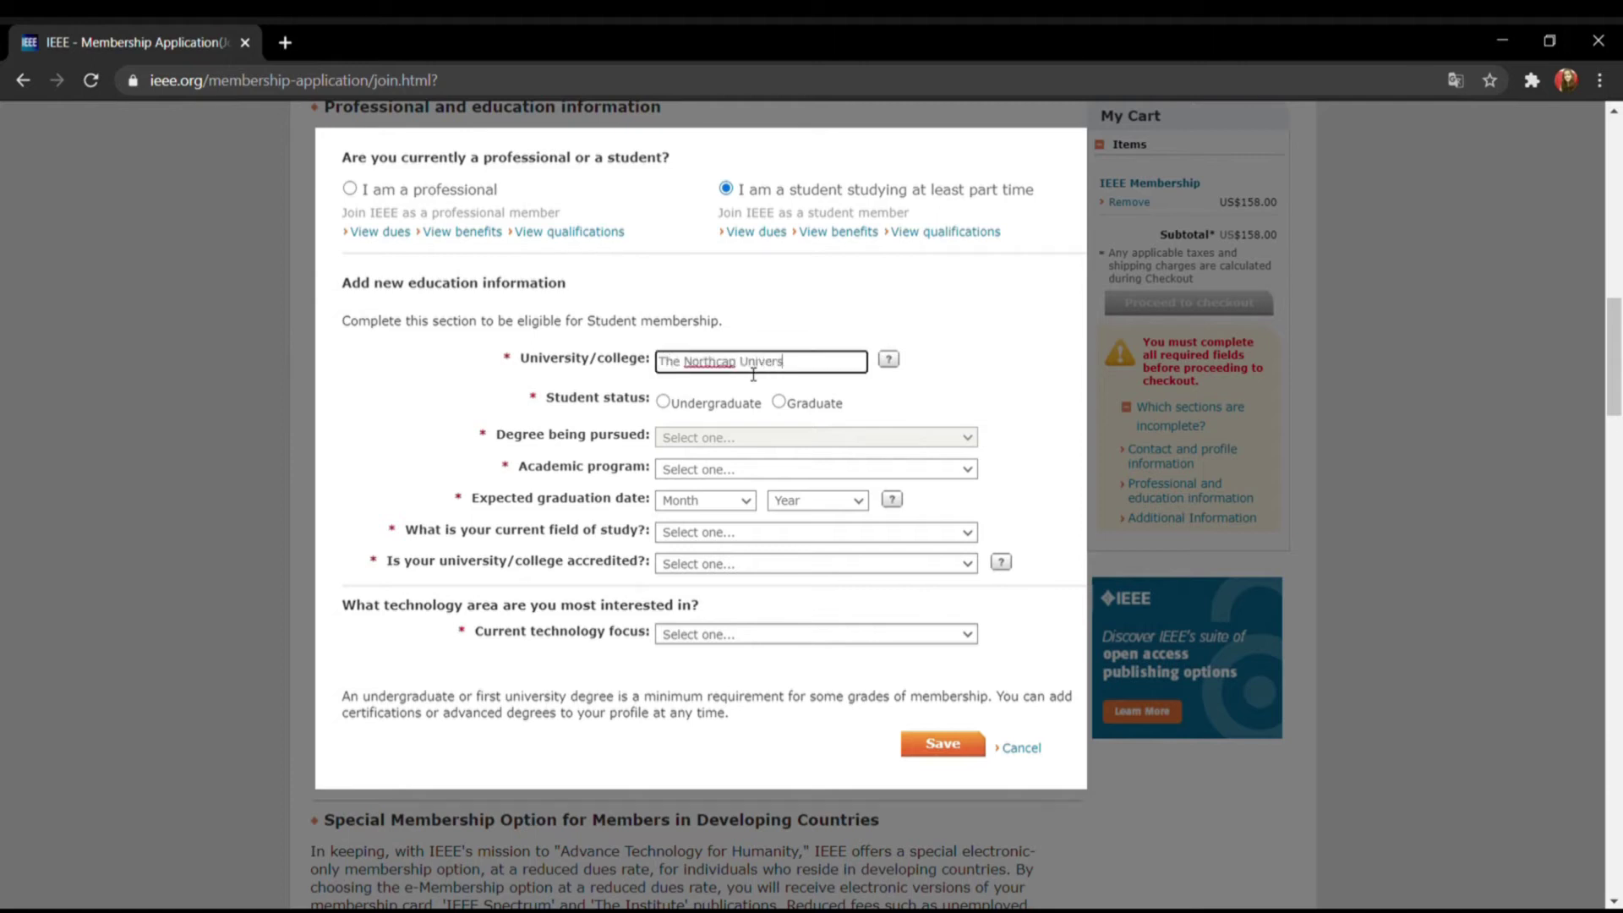
click(464, 478)
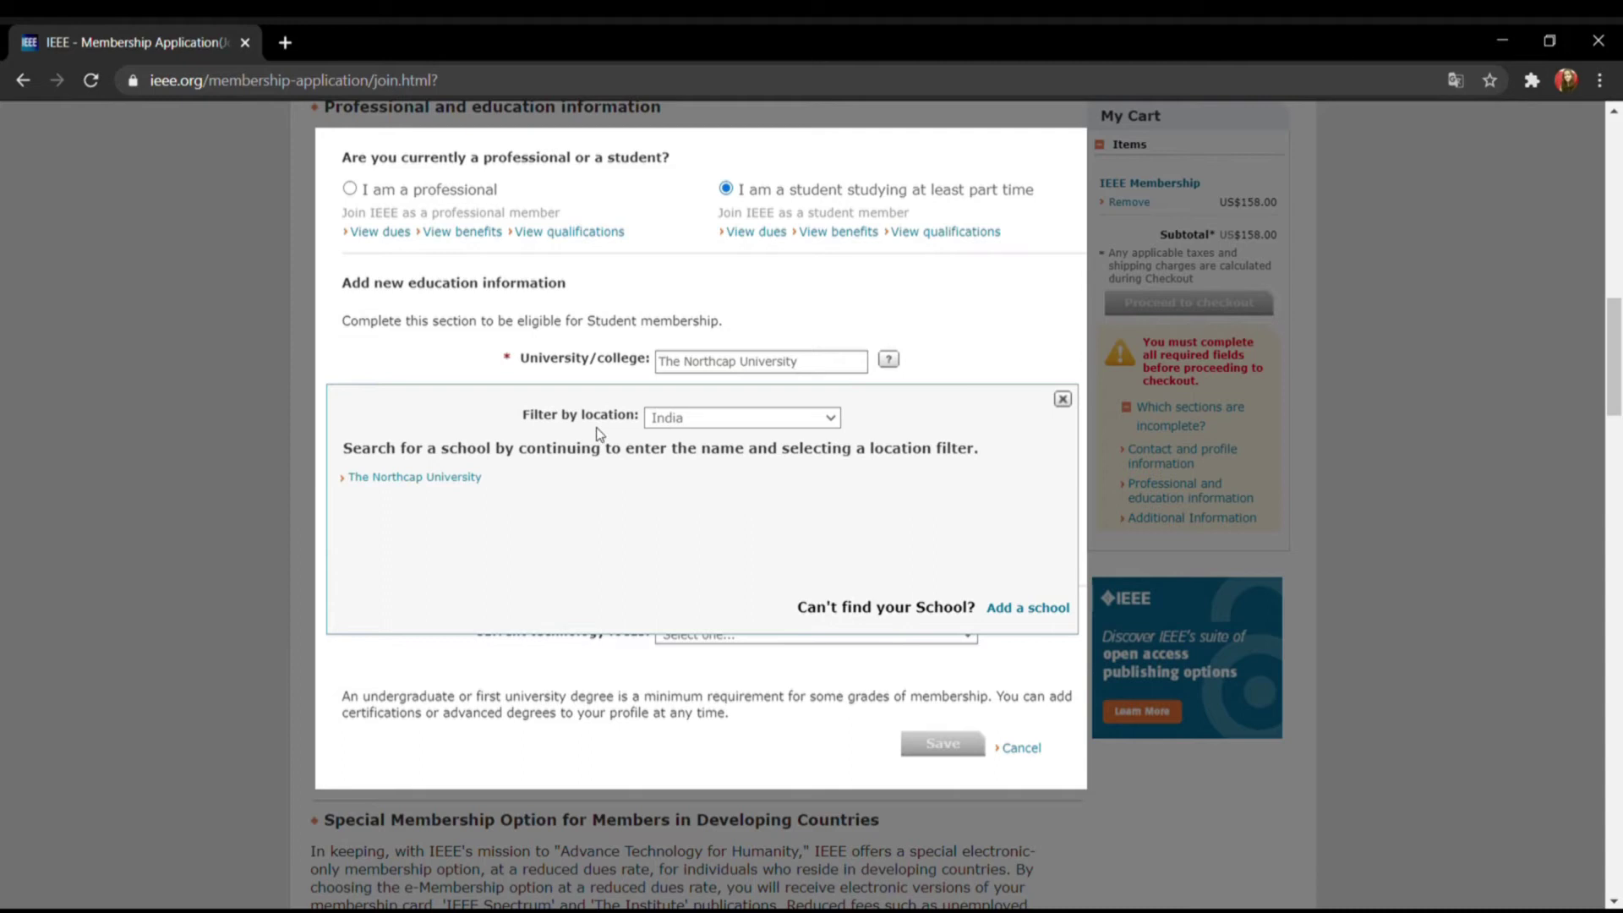
Set degree Bachelor of Engineering, program Aerospace Engineering, graduating June 2023.
key(b)
key(Tab)
key(a)
key(Tab)
key(j)
key(j)
key(Tab)
text(2026)
text(2023)
key(Tab)
Set field Engineering, mark the university accredited, choose Robotics and Control Systems focus, and save.
key(e)
key(Tab)
key(n)
key(y)
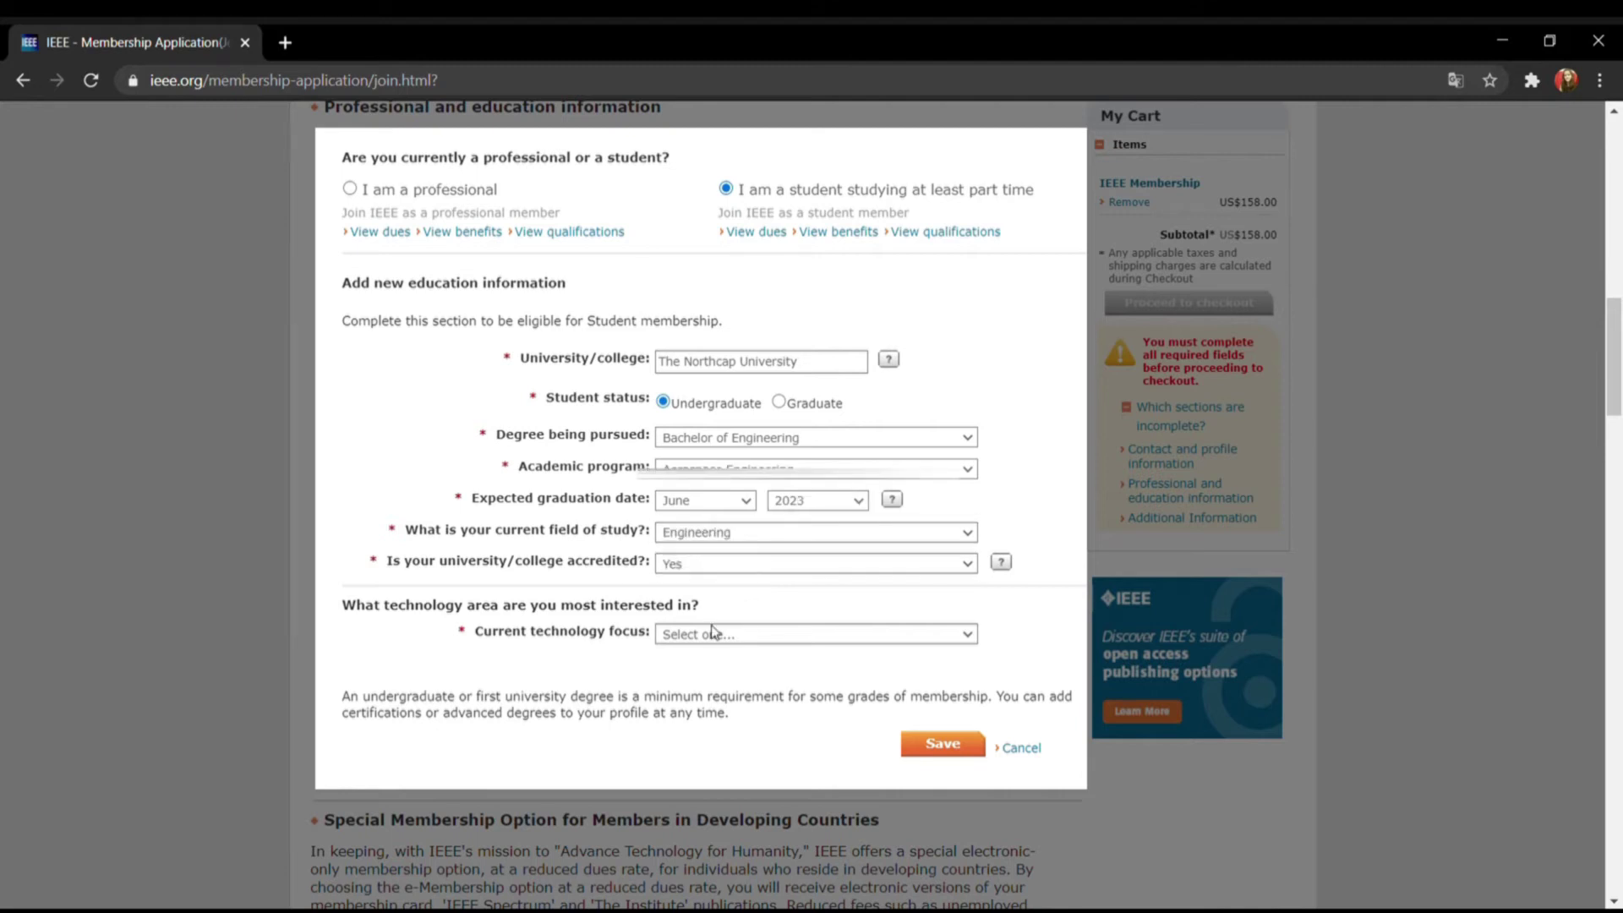
key(Tab)
key(r)
click(906, 737)
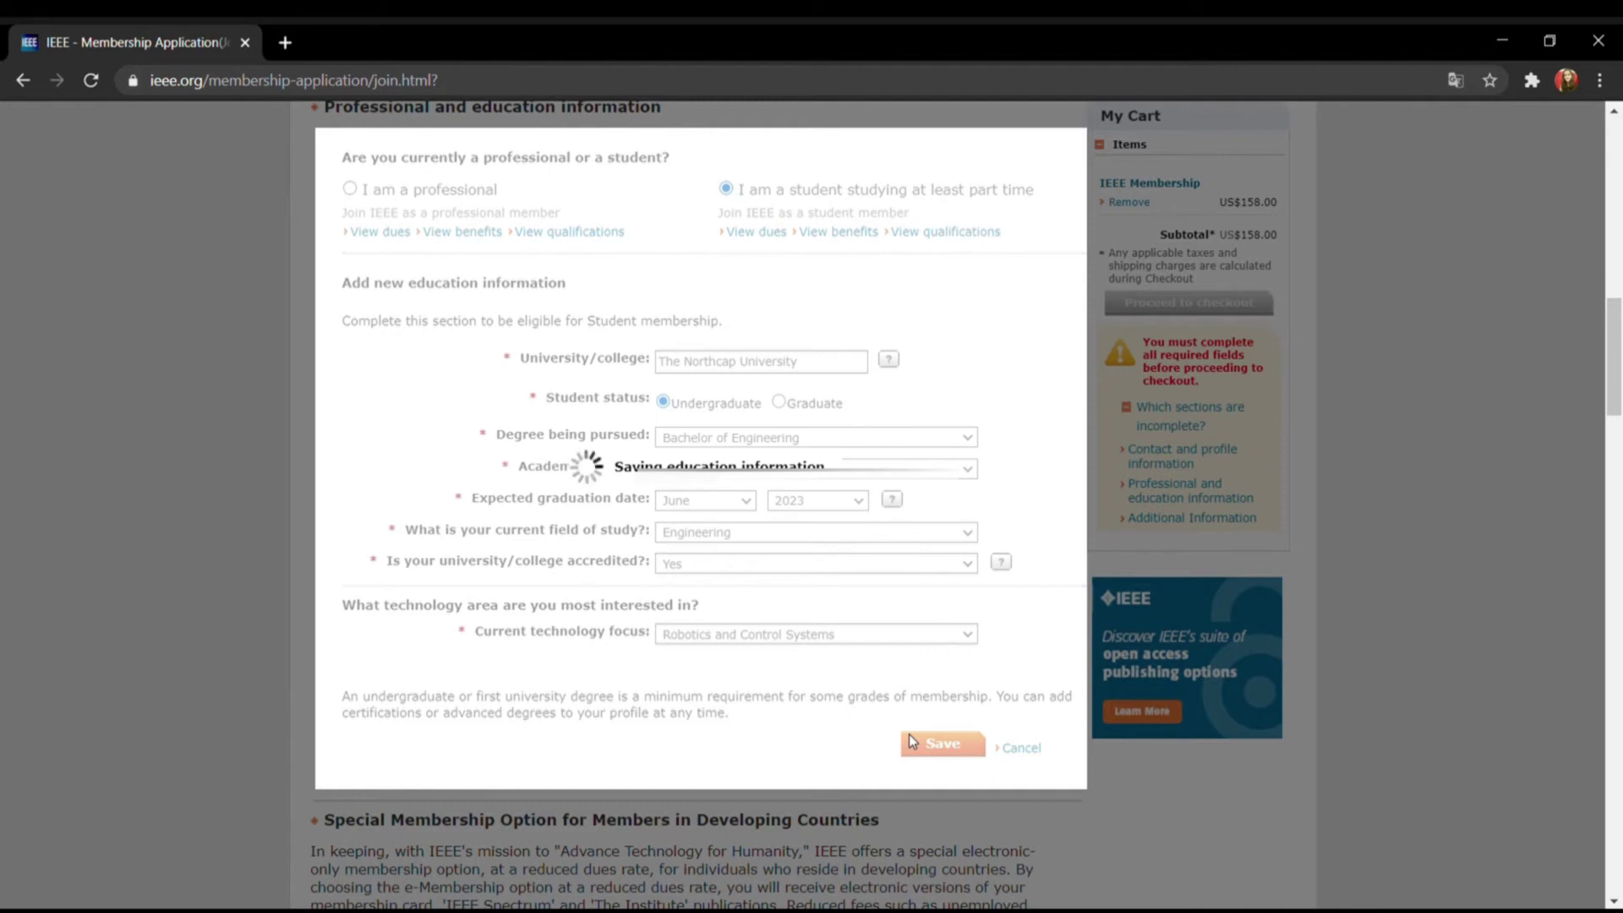
scroll(629, 359, up, 9)
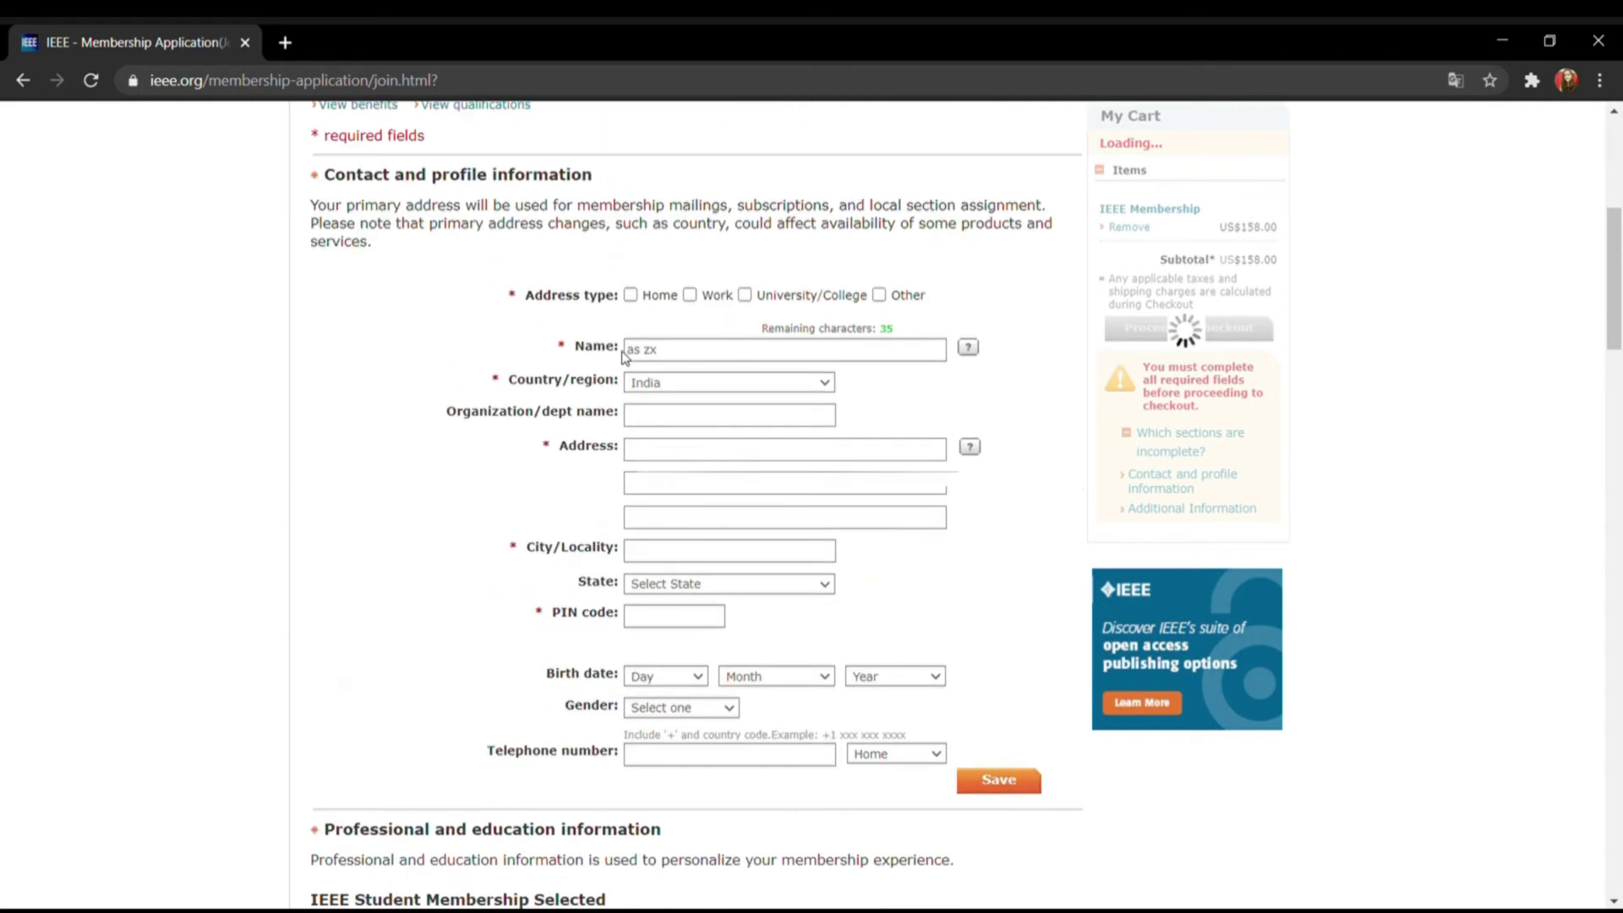
Mark a home address, enter organisation The Northcap University, and fill in the city and state.
click(629, 298)
click(689, 440)
text(The Northcap University)
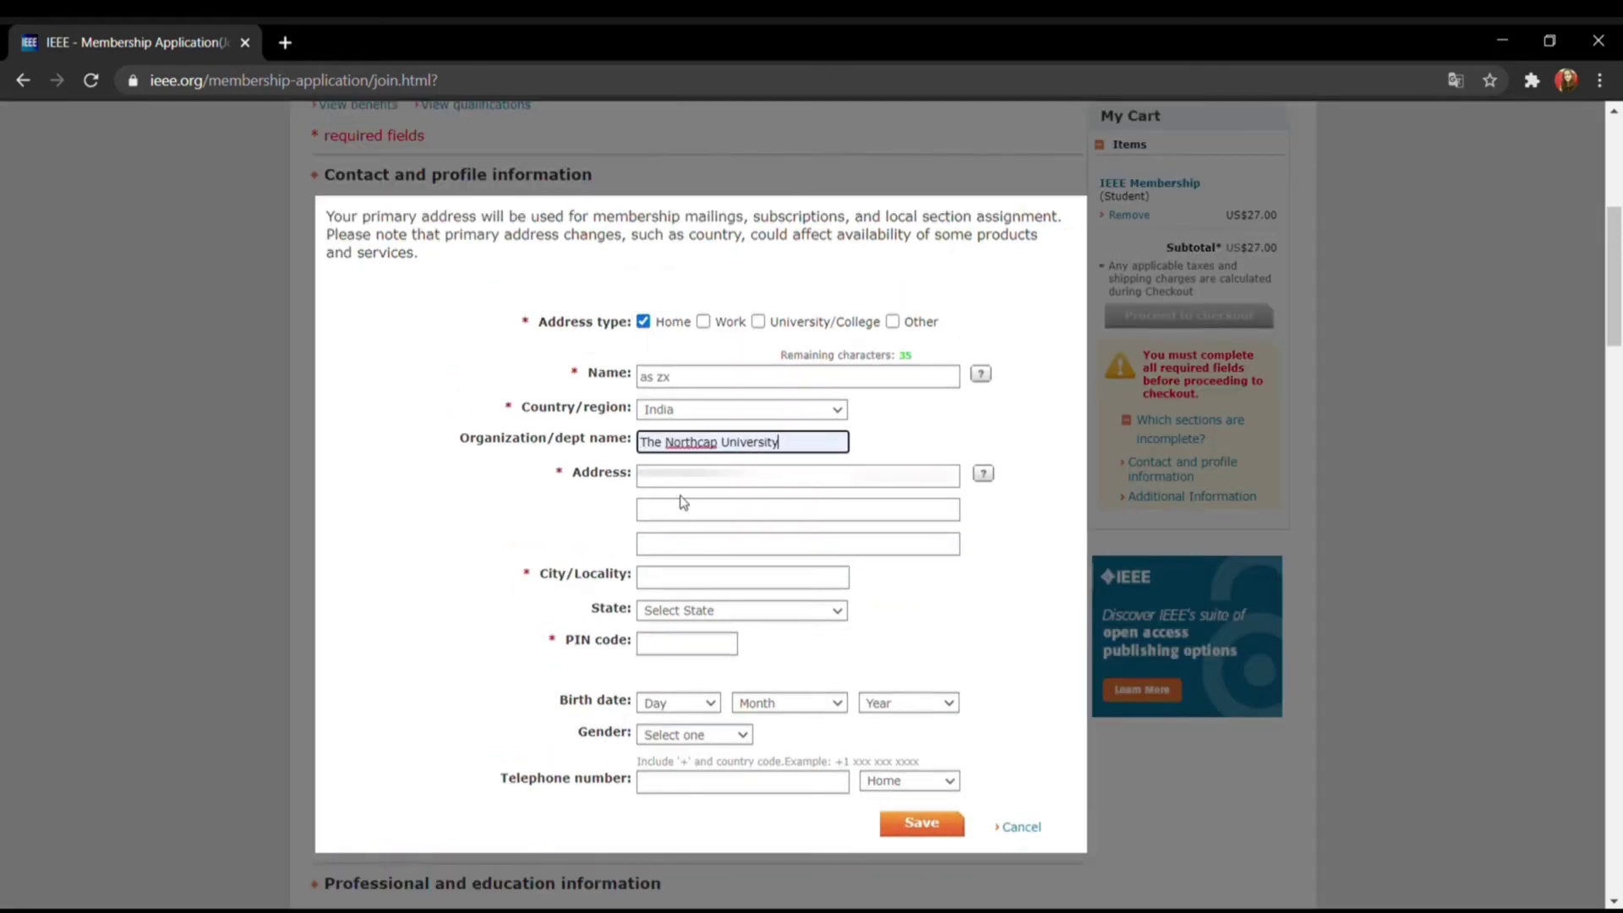
key(Tab)
click(705, 583)
text(shimla)
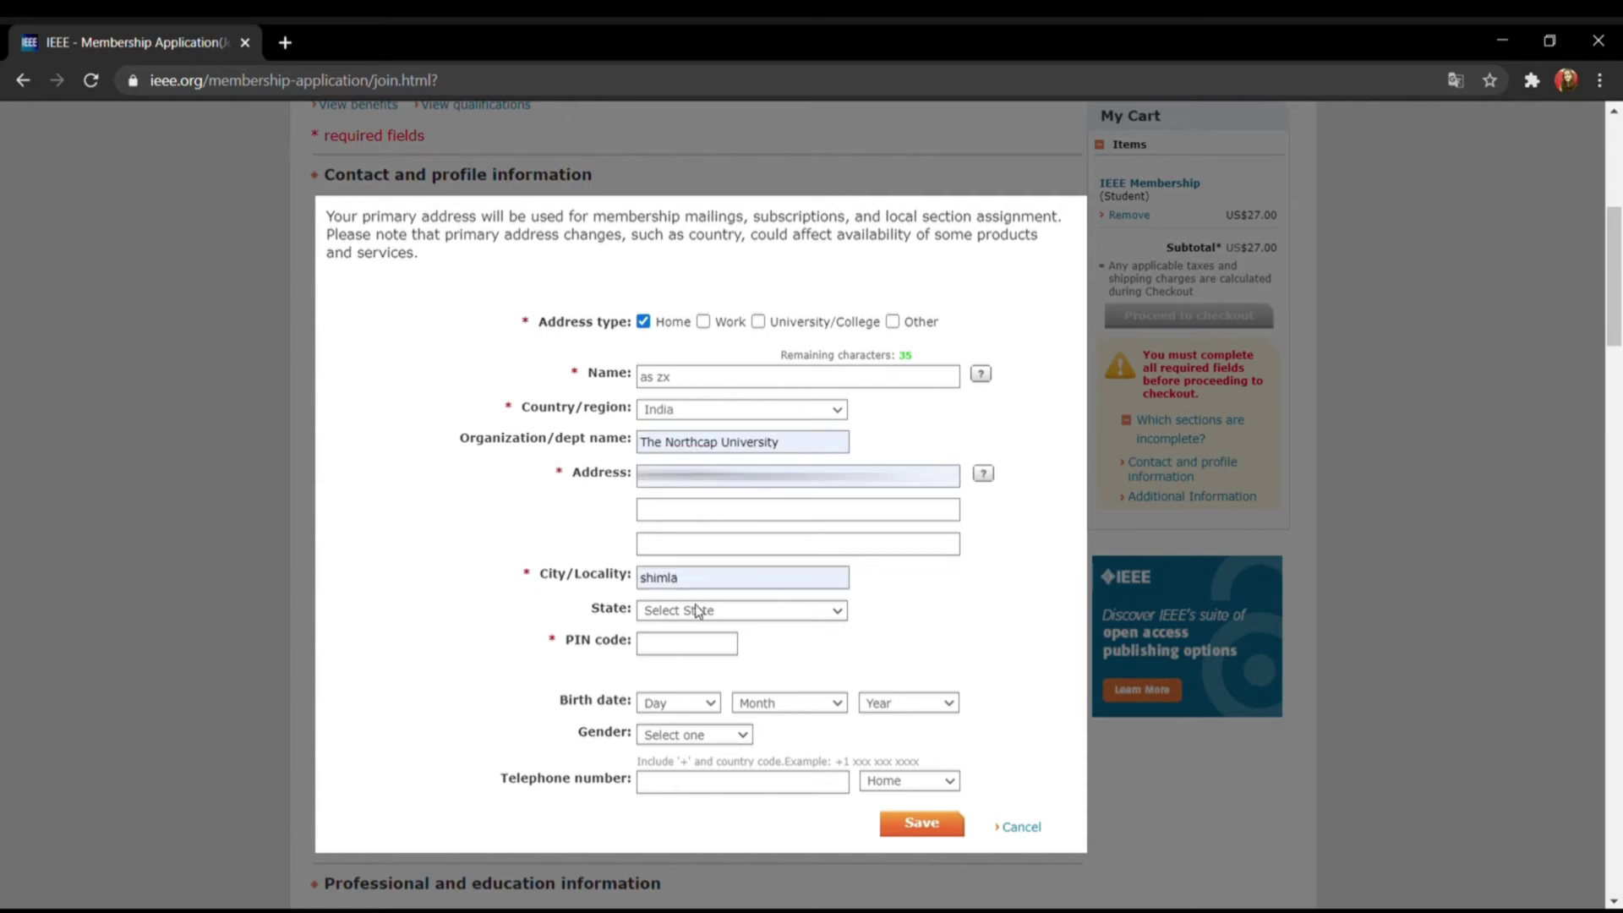
click(733, 515)
Enter the PIN code and set the birth date to 15 September 2001.
click(714, 645)
text(122102)
key(End)
key(Tab)
text(15)
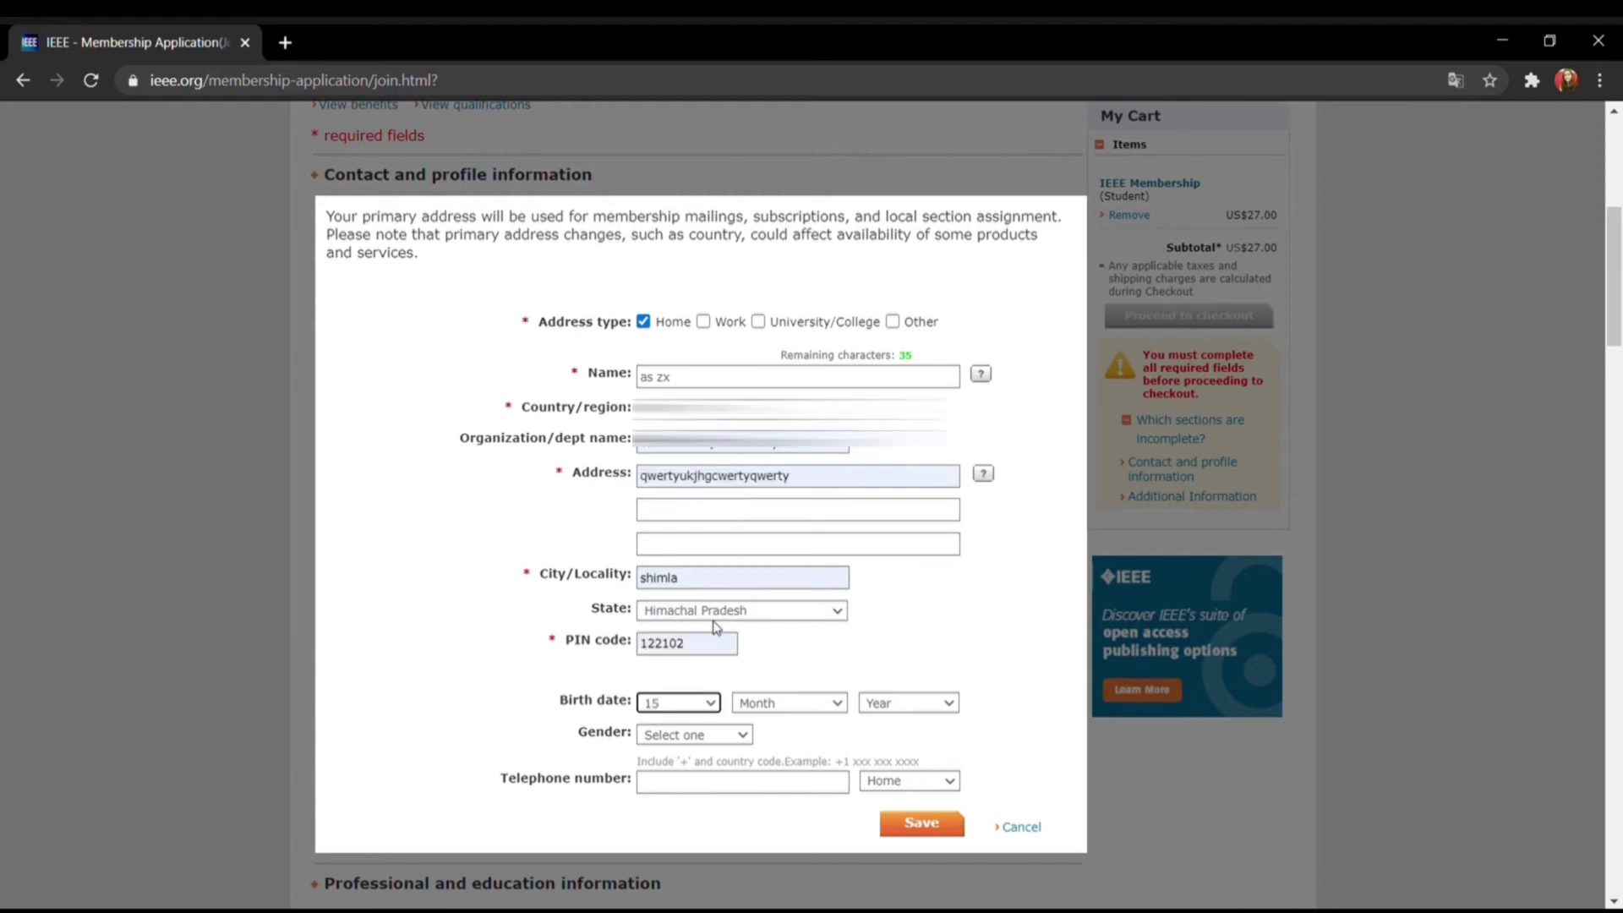
key(Tab)
text(s)
click(897, 615)
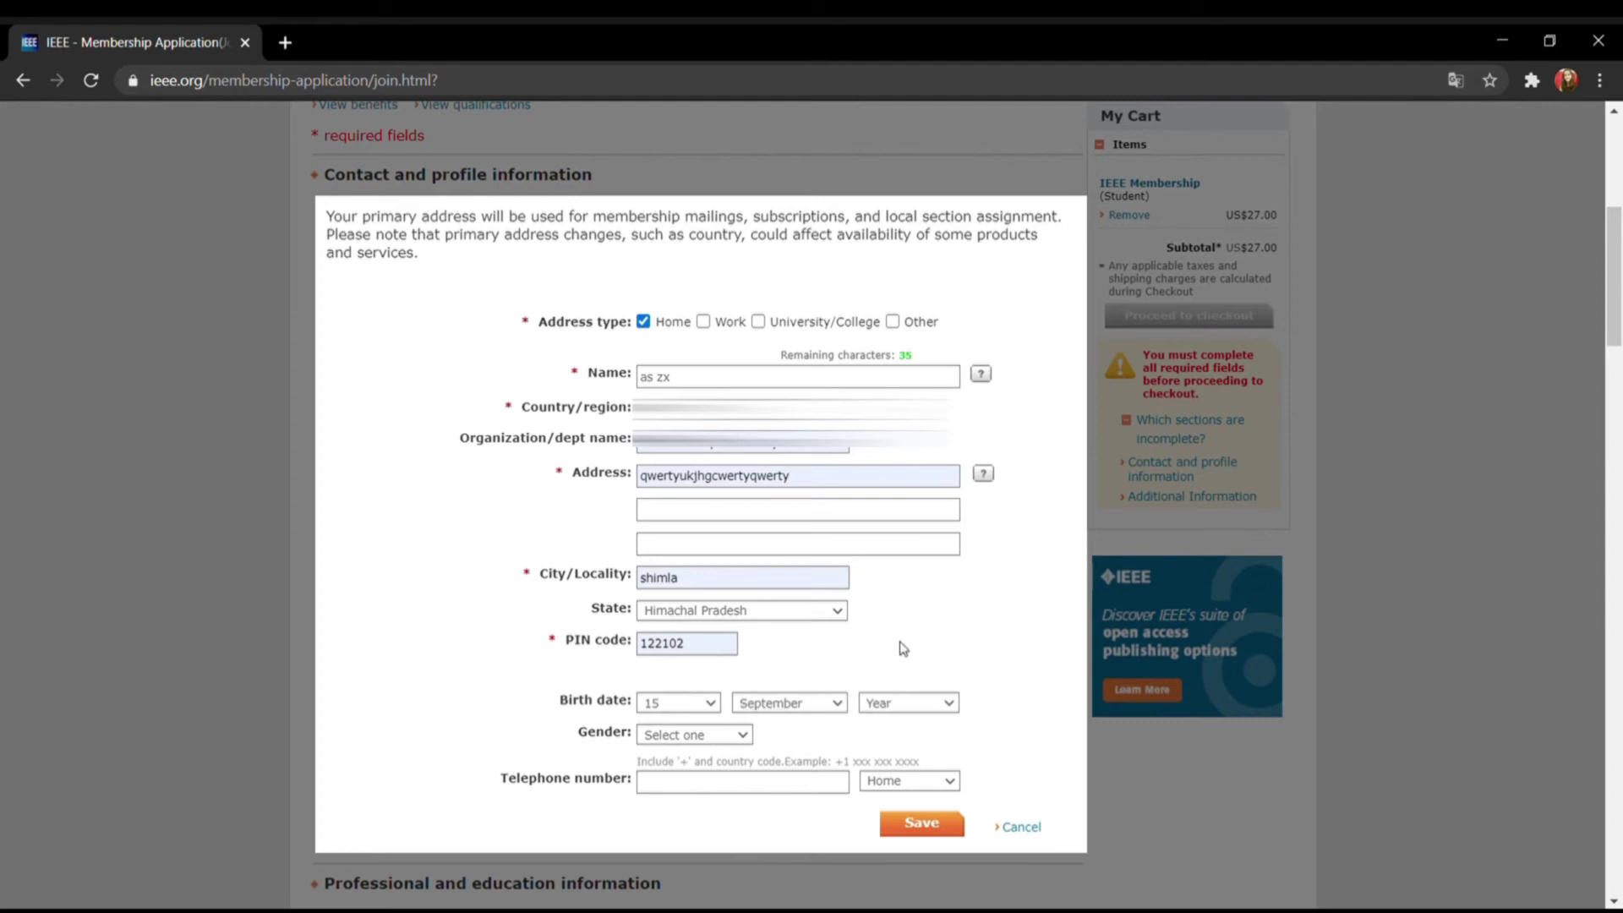
key(Tab)
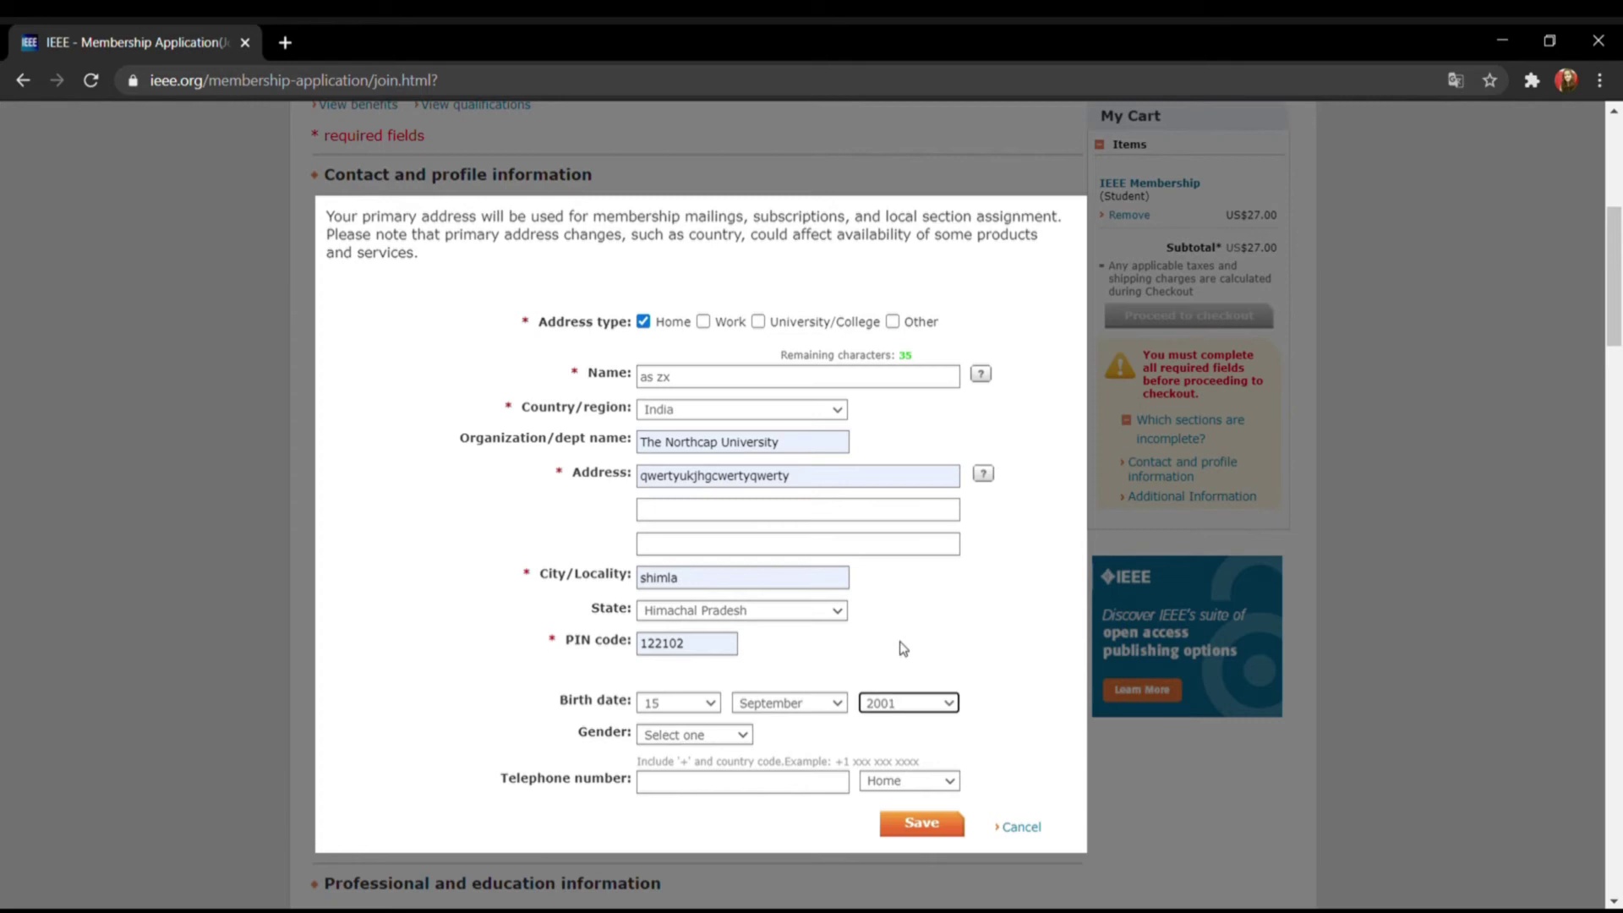
click(706, 746)
Choose Female as the gender, fill the telephone field, and save the contact information.
click(699, 780)
click(706, 783)
click(706, 829)
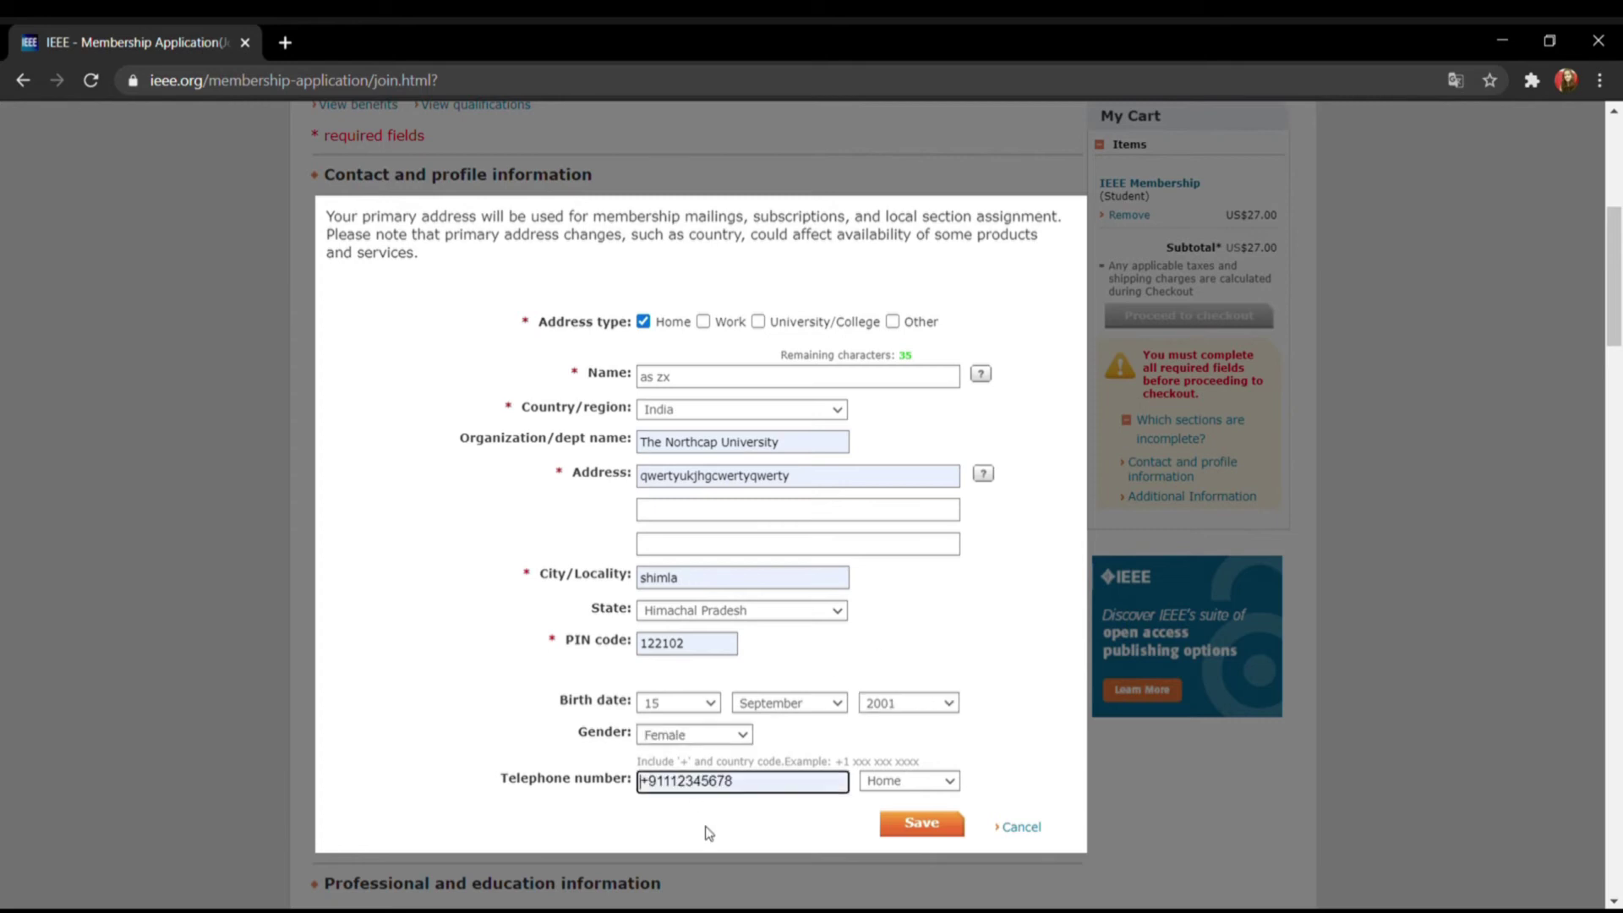
click(924, 822)
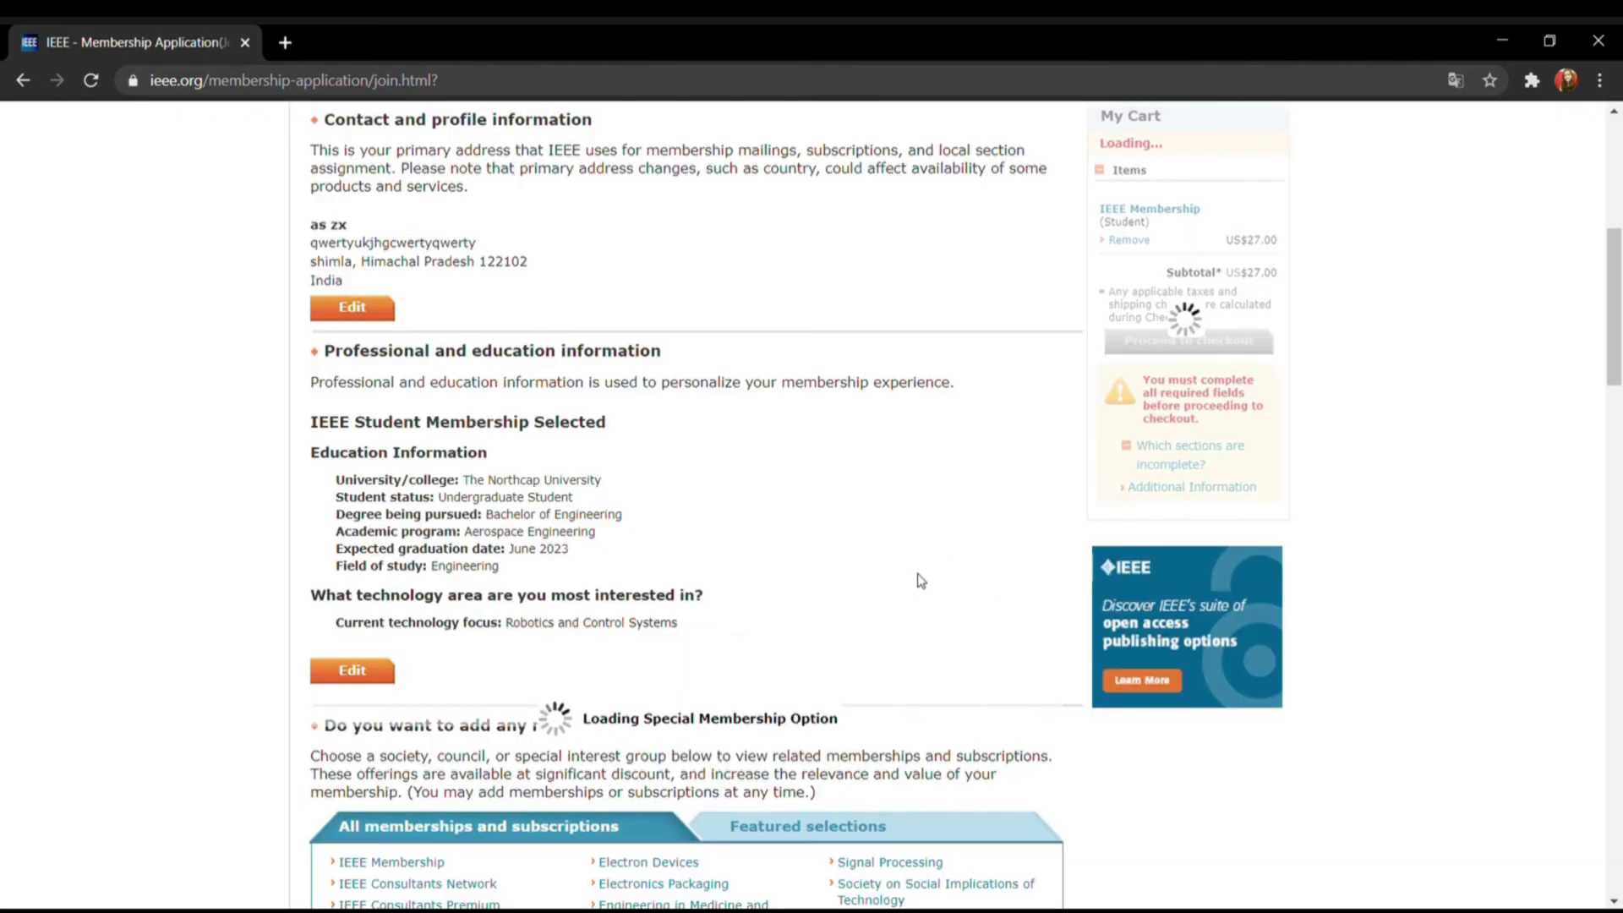
Opt into member directories, pick network and career reasons, and choose IEEE conferences as the source.
scroll(922, 576, down, 6)
scroll(925, 582, down, 10)
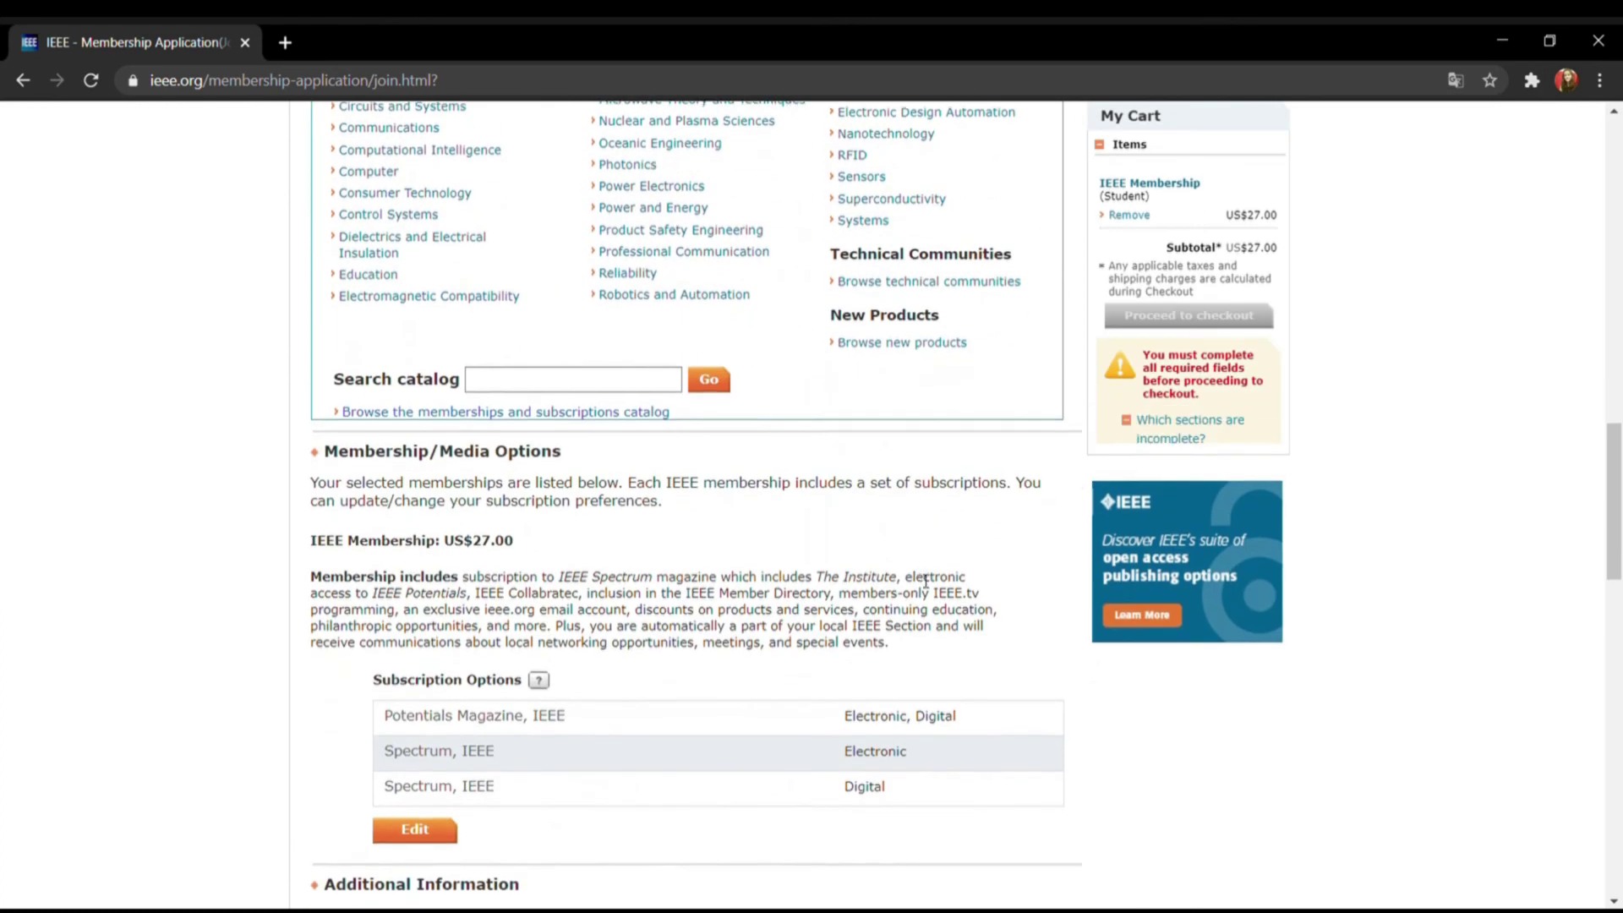
click(768, 290)
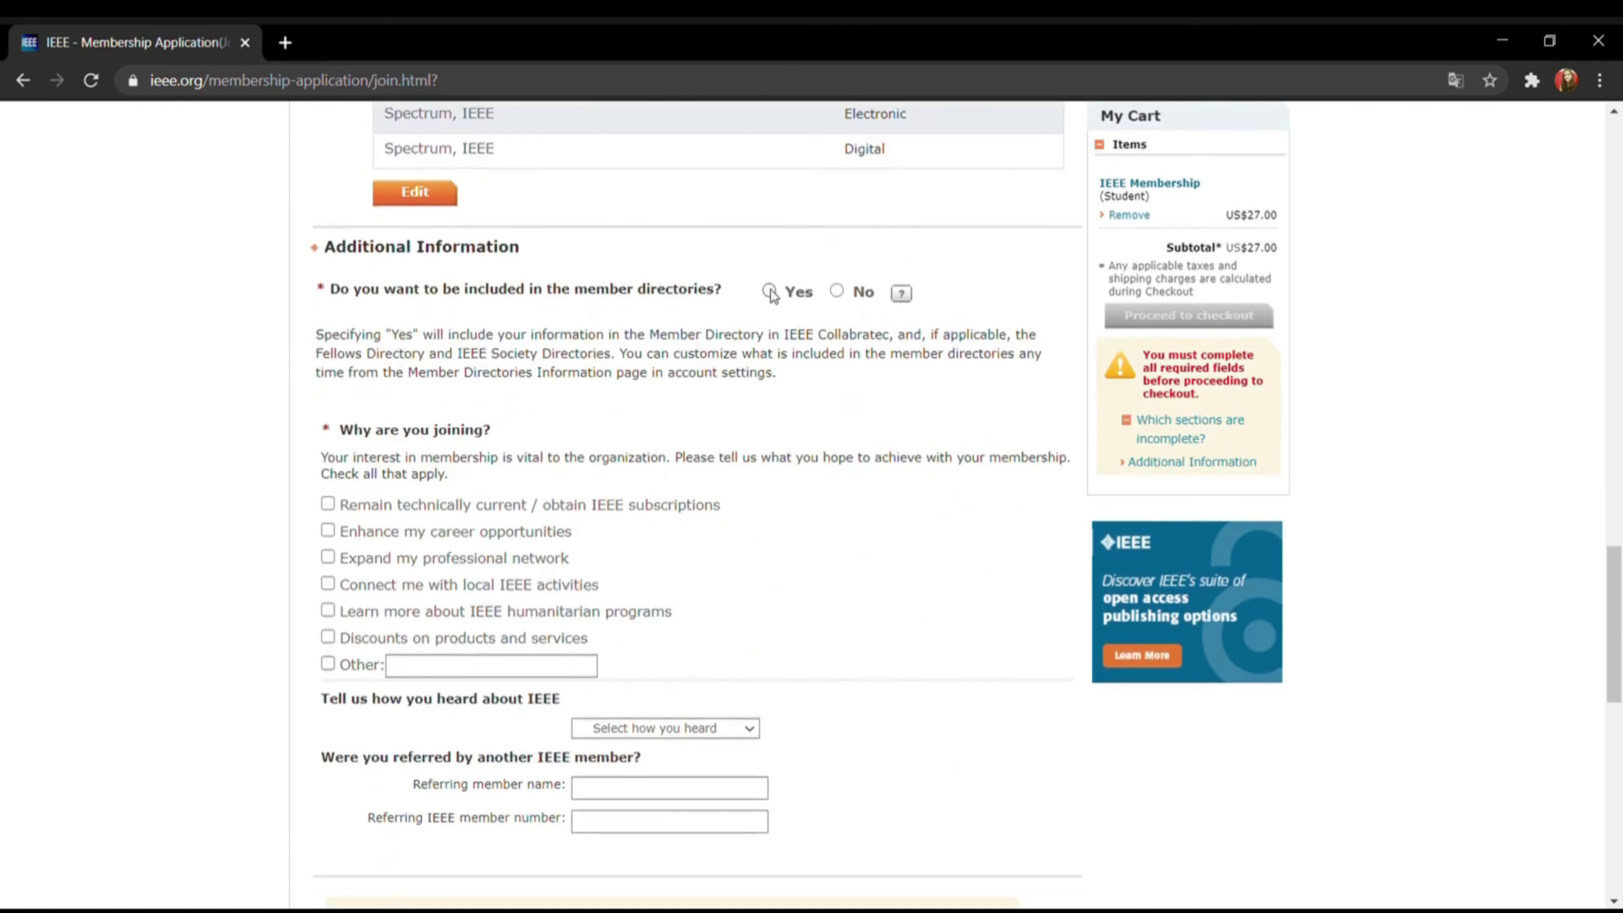
click(534, 557)
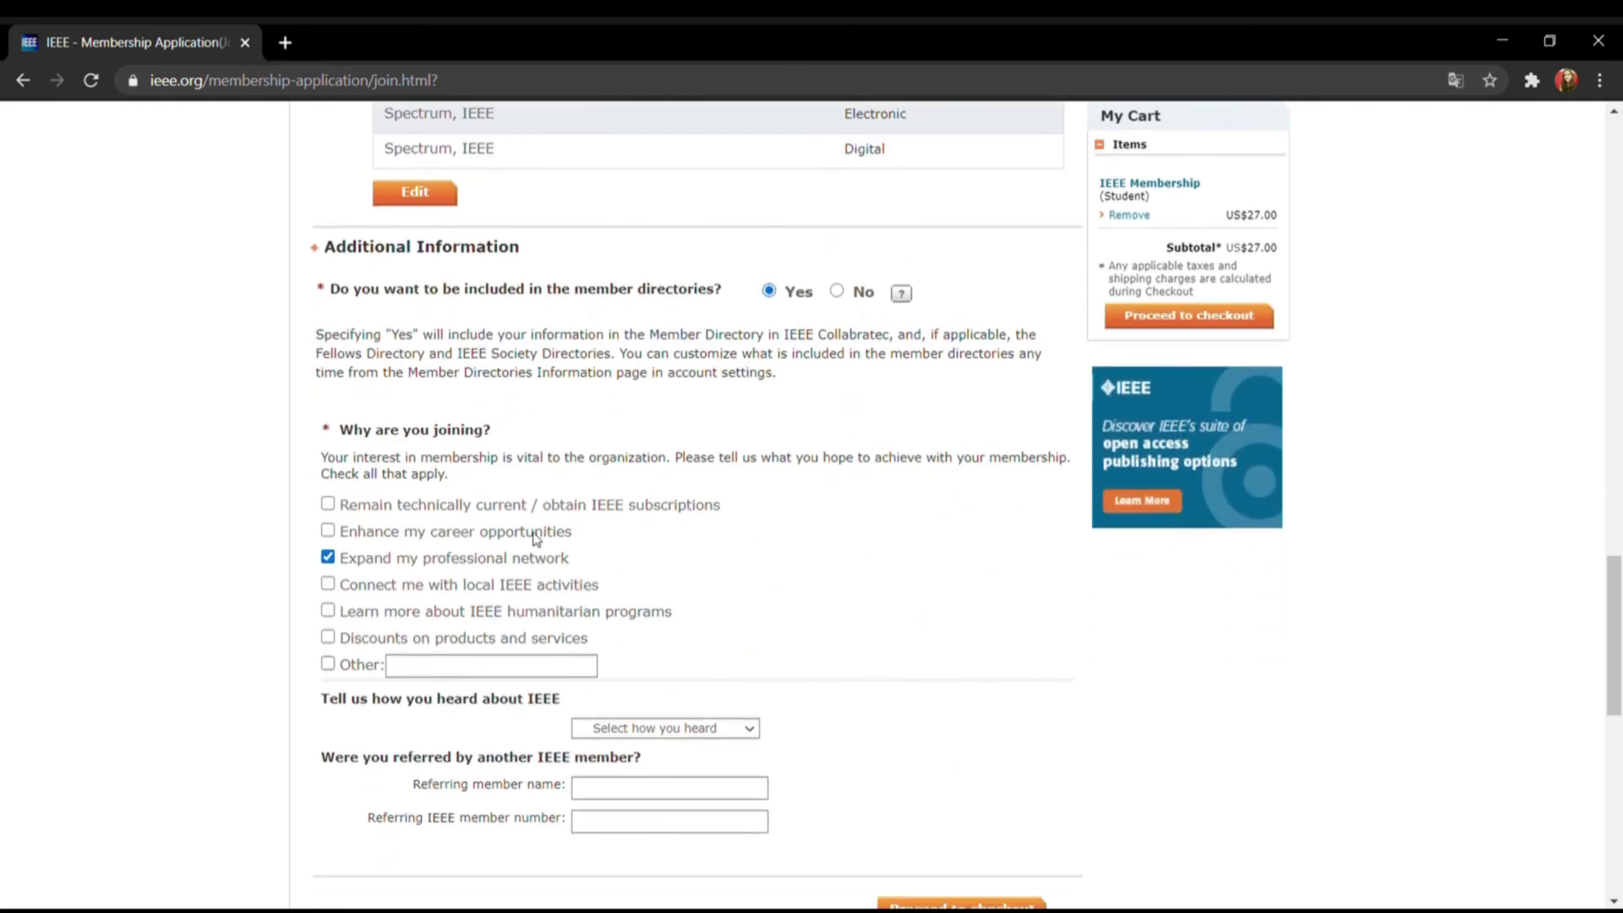
click(537, 532)
click(607, 732)
click(609, 626)
Enter the referring member's name and member number, then submit the application to checkout.
scroll(609, 626, down, 3)
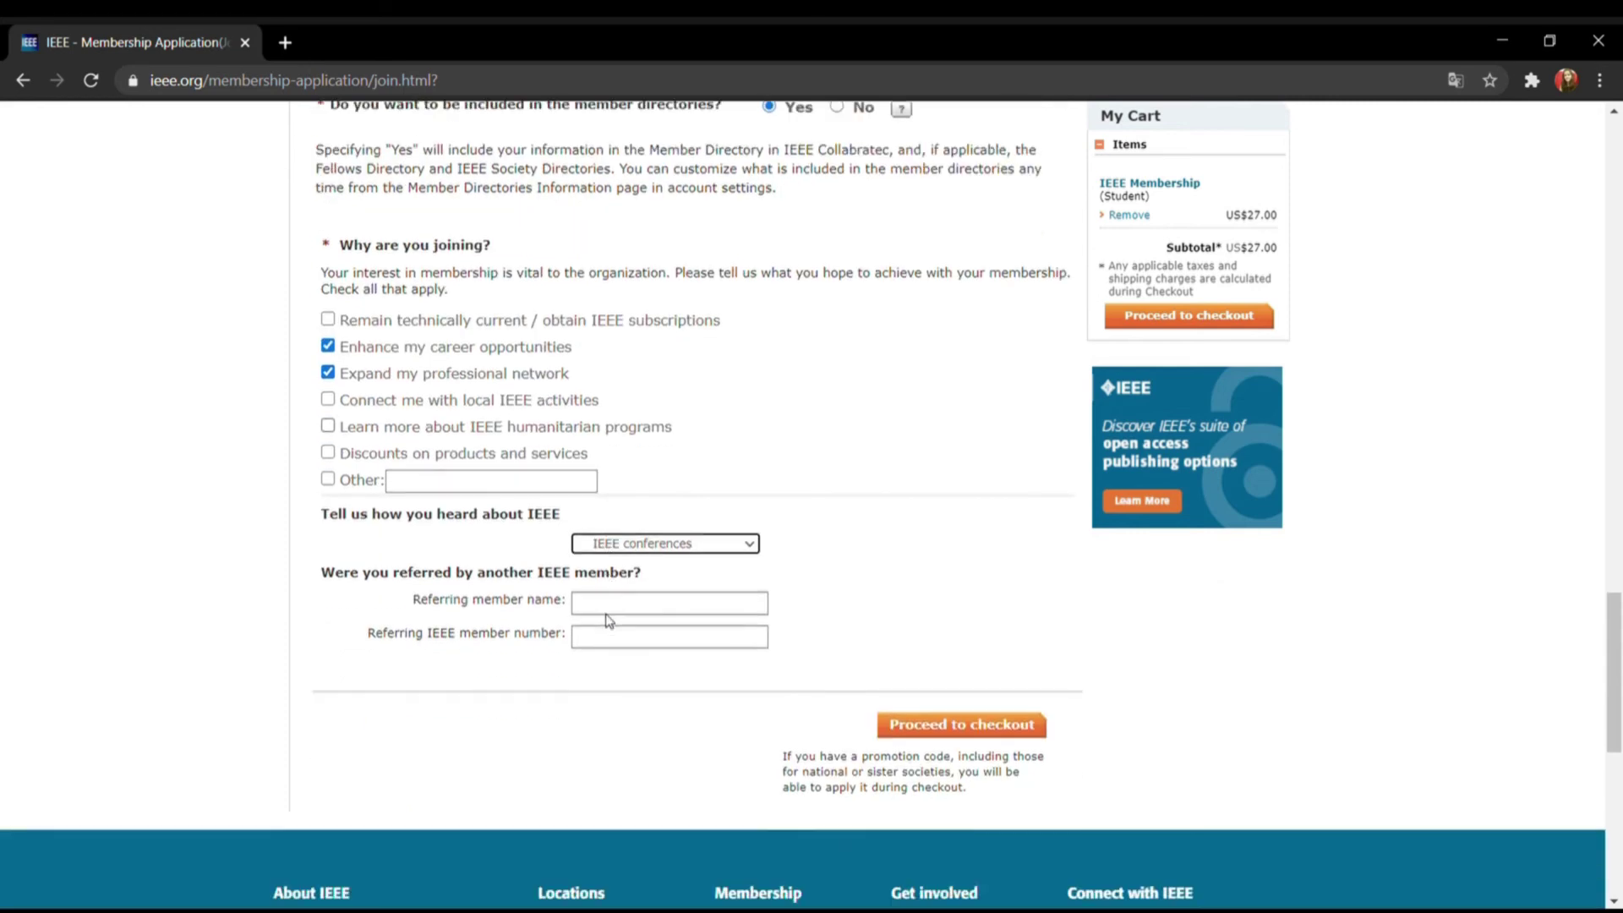
click(621, 602)
text(iuygfd)
click(624, 641)
text(97000340)
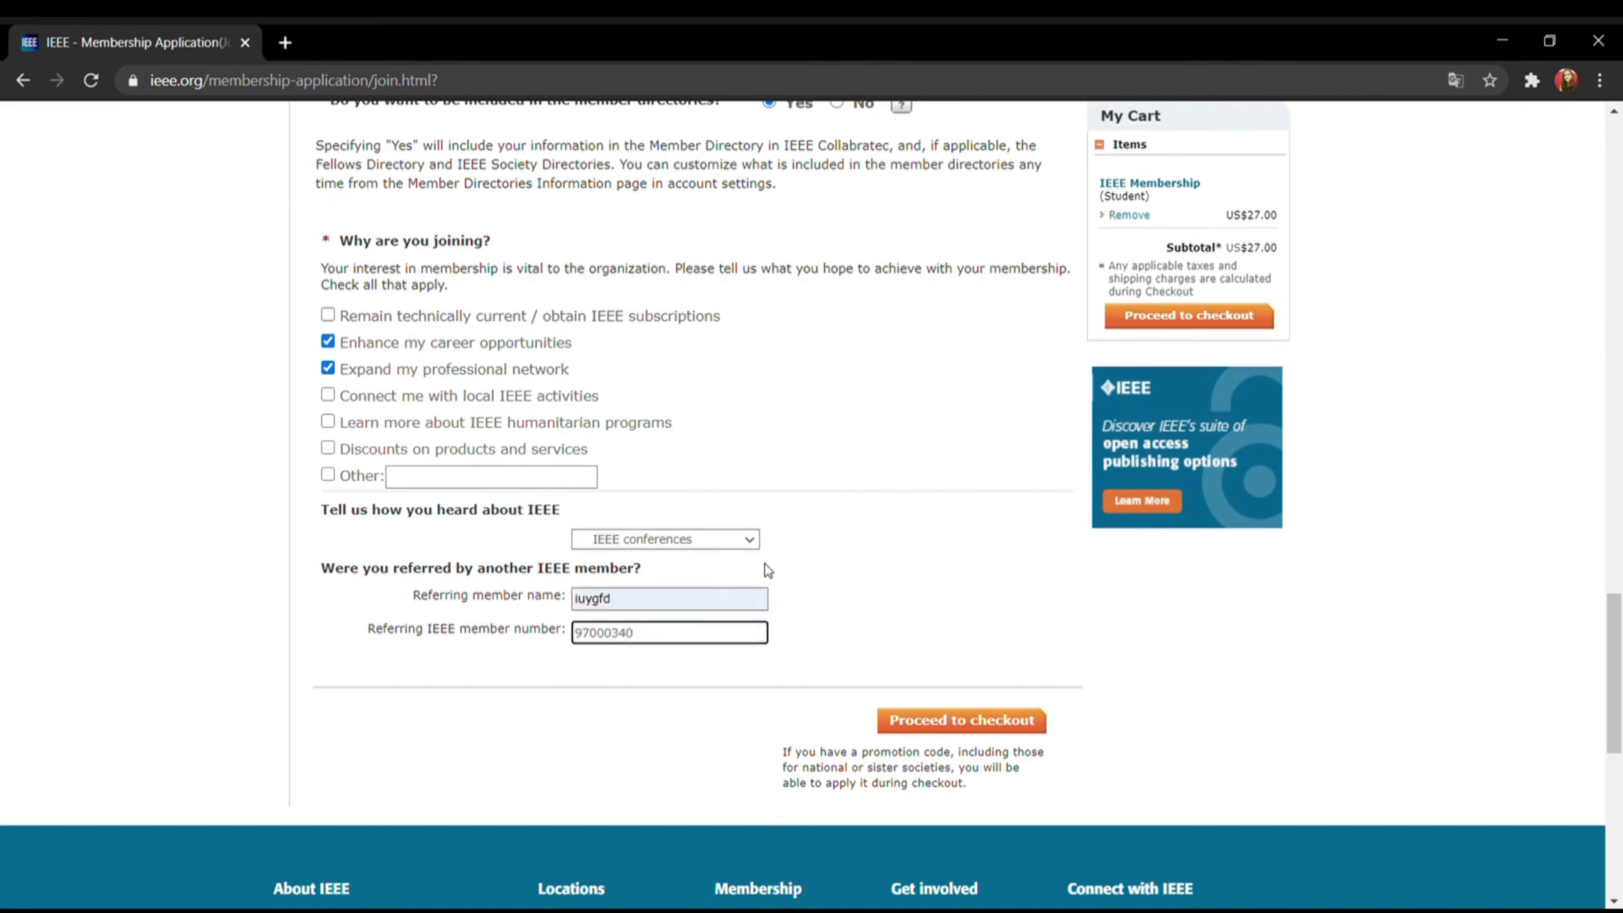
scroll(873, 561, up, 1)
scroll(936, 516, down, 1)
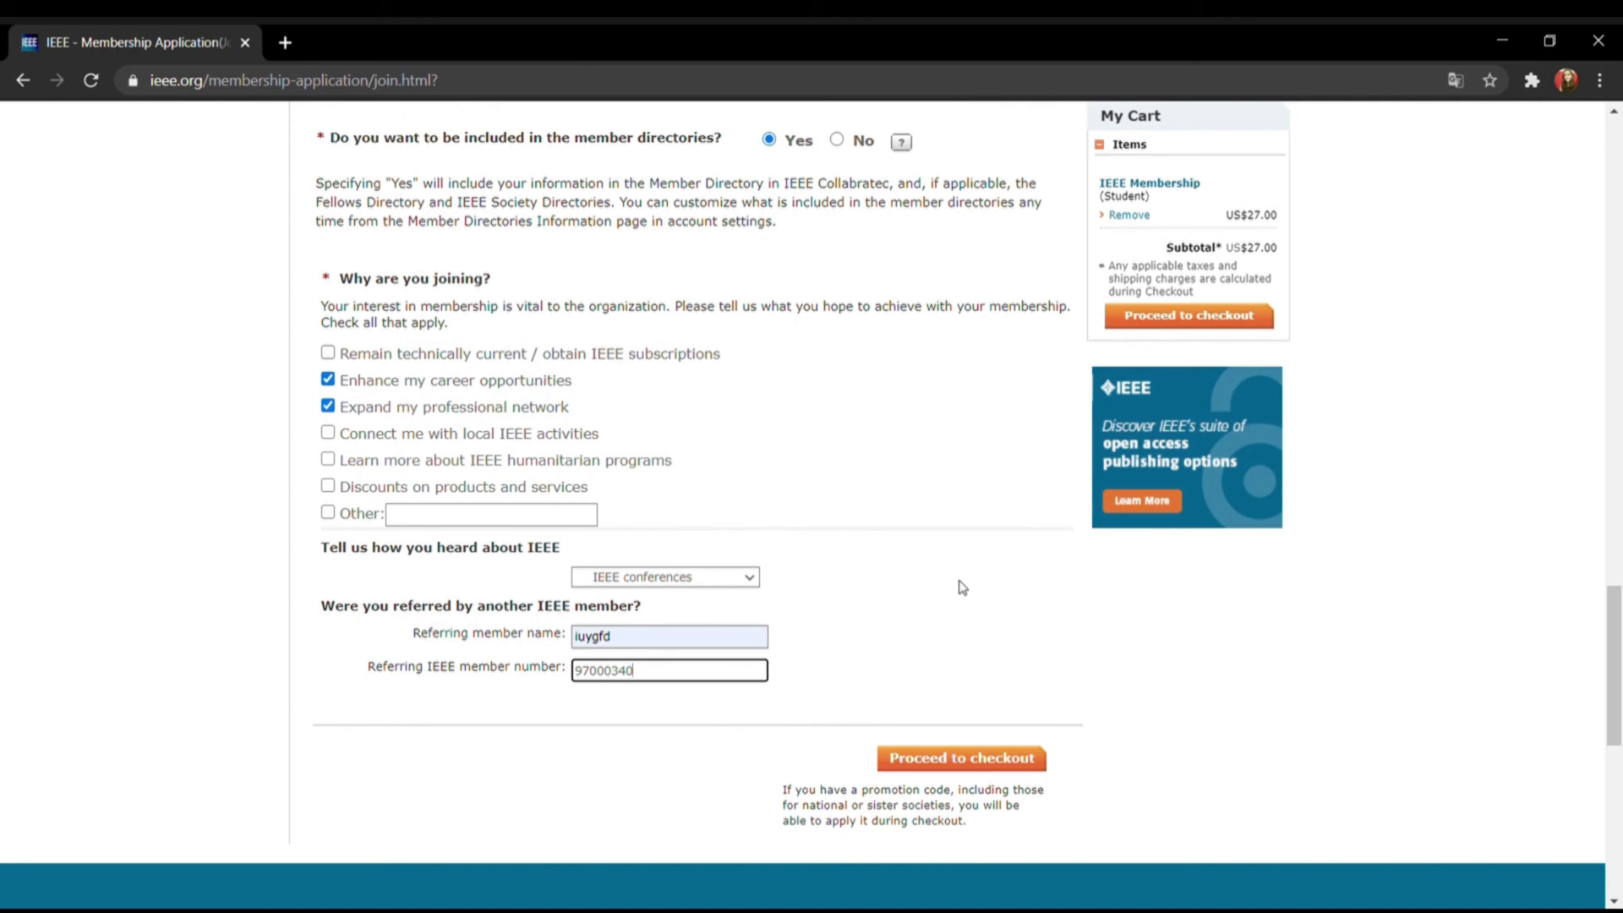
click(946, 755)
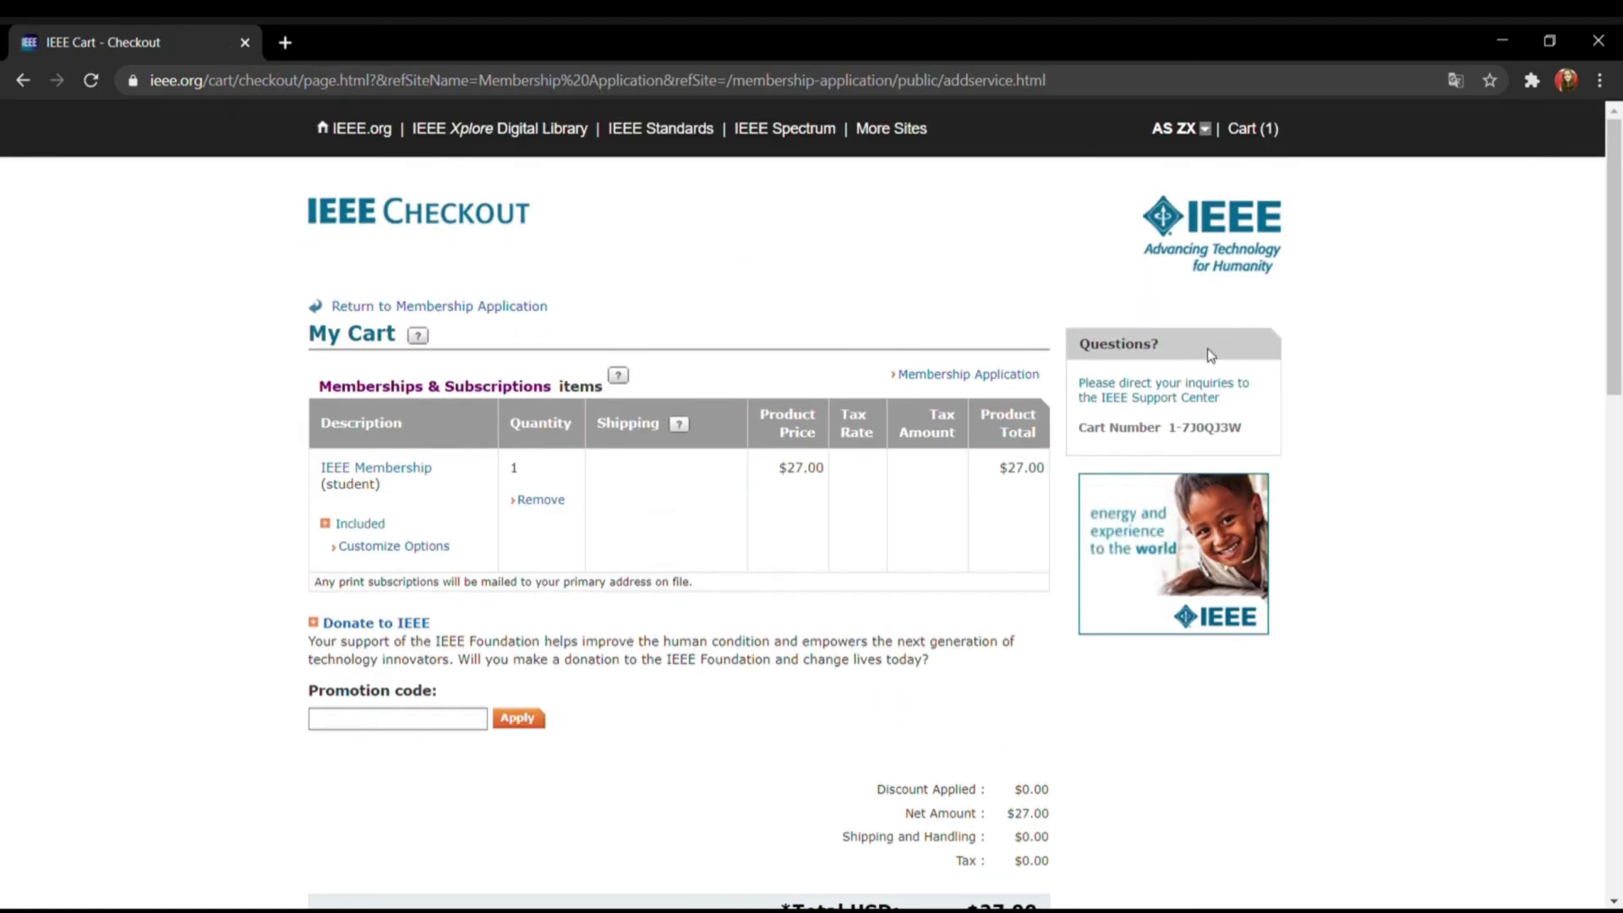
Scroll through the checkout page to review the $27.00 student membership total and payment options.
scroll(622, 436, down, 8)
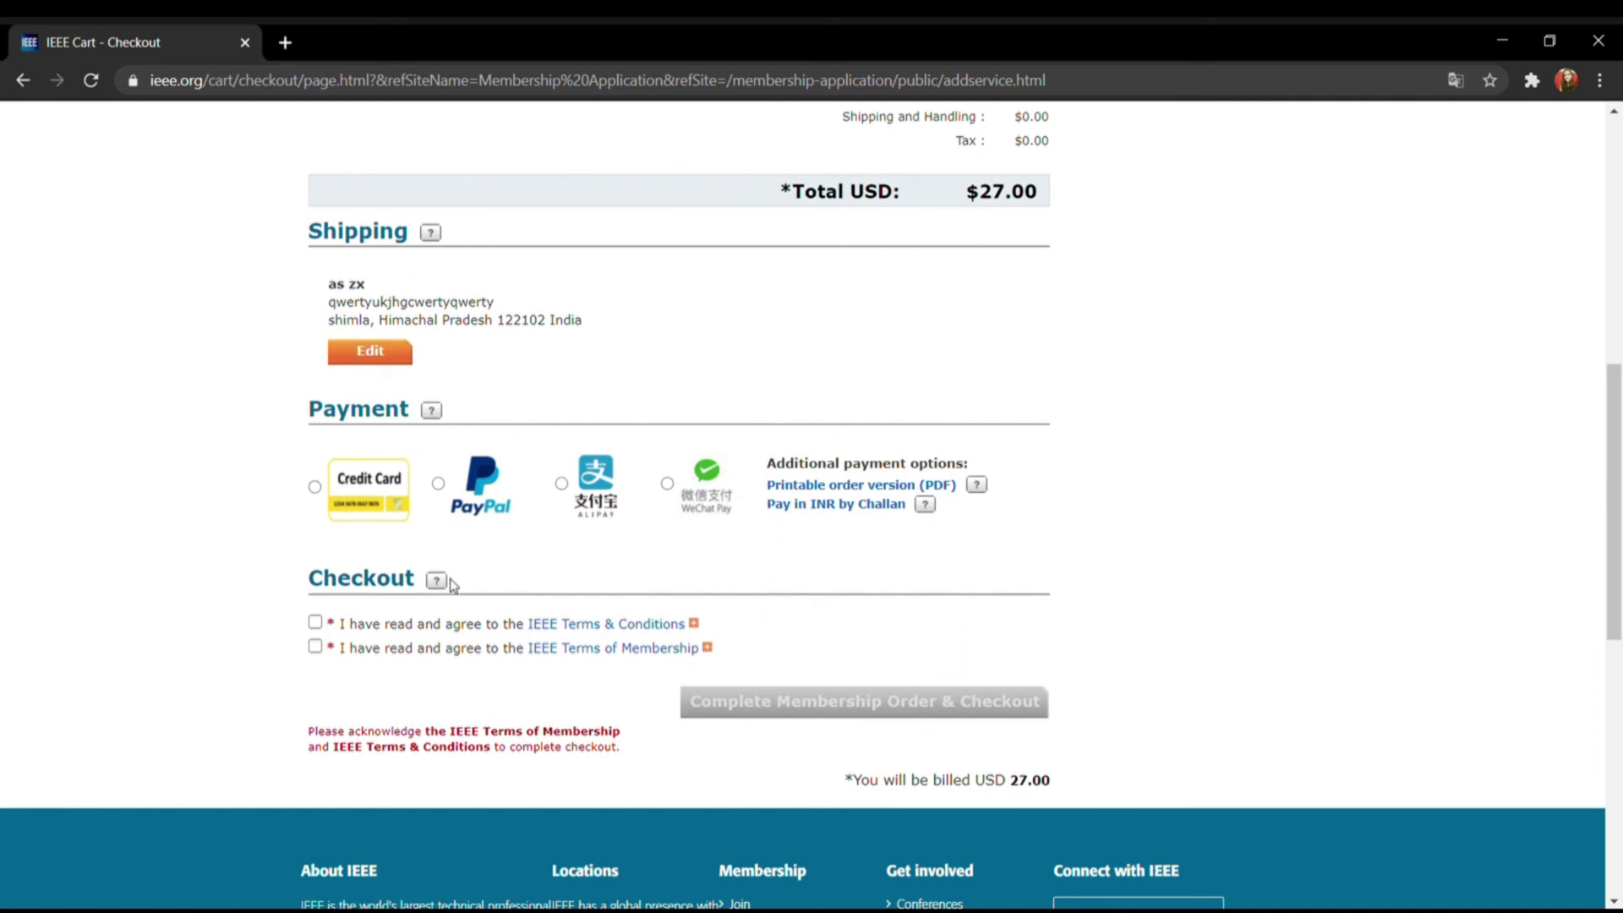
scroll(452, 583, up, 1)
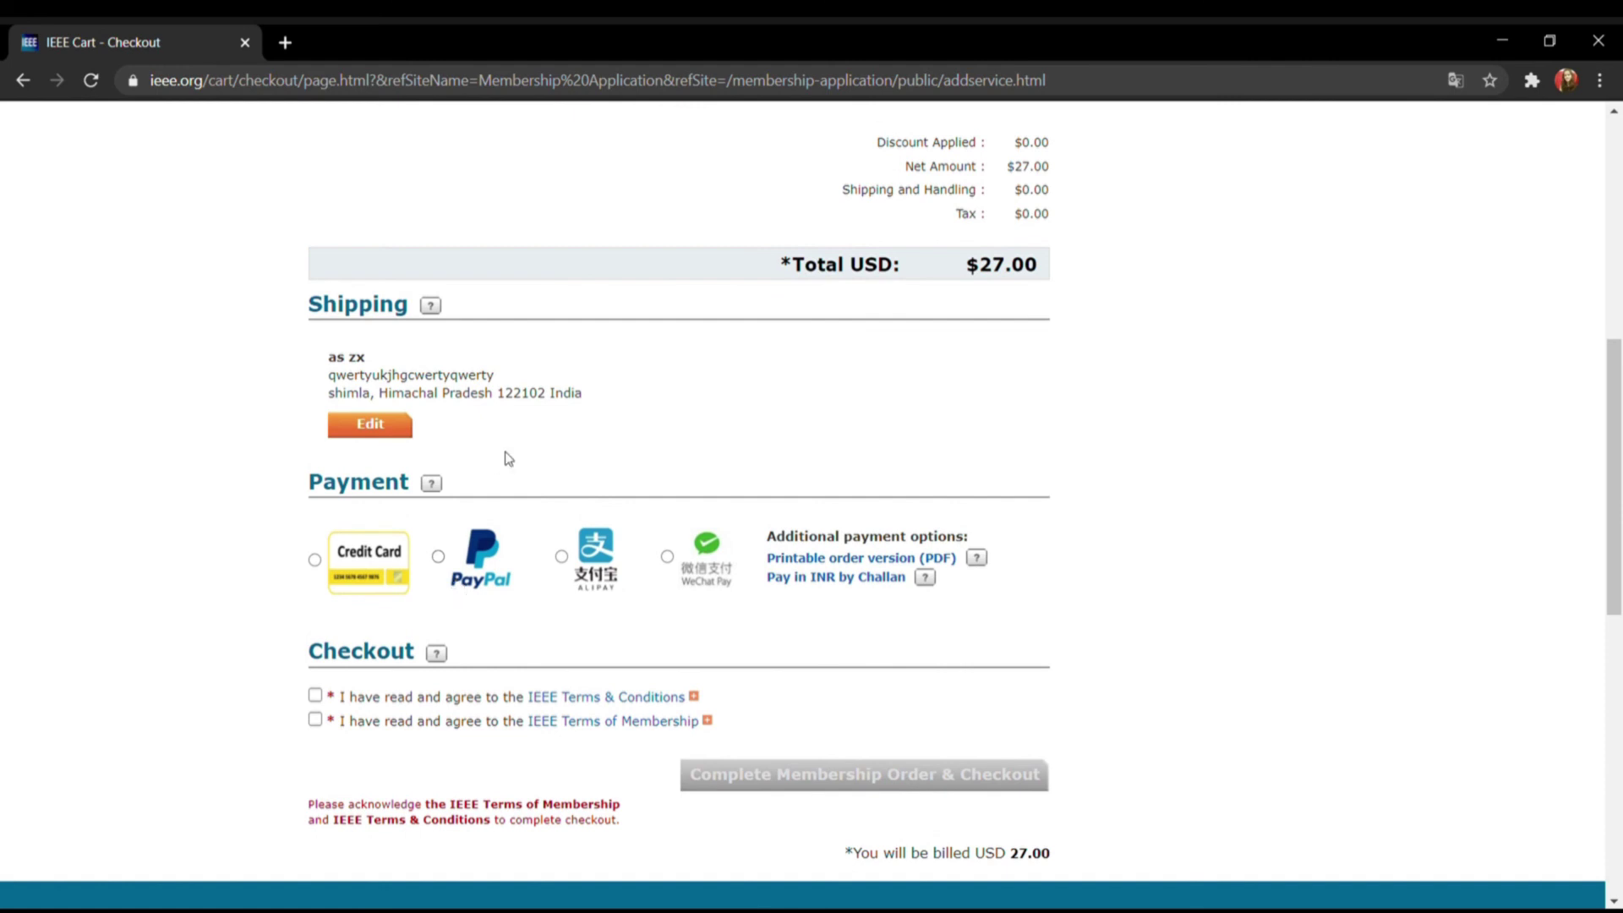
scroll(504, 457, up, 3)
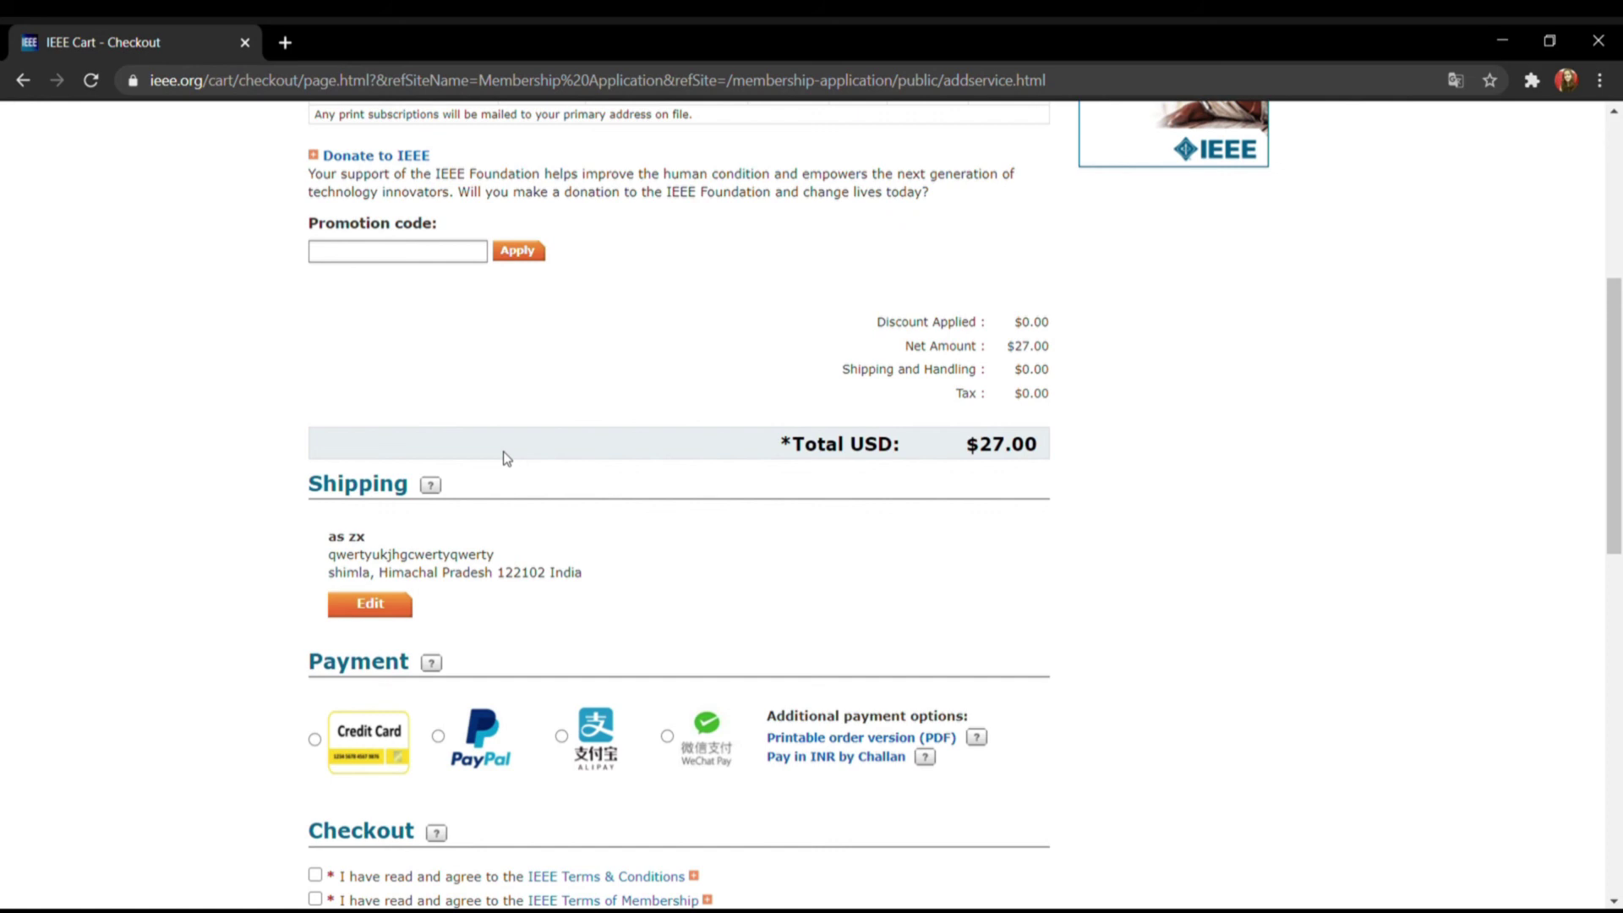
scroll(682, 381, up, 1)
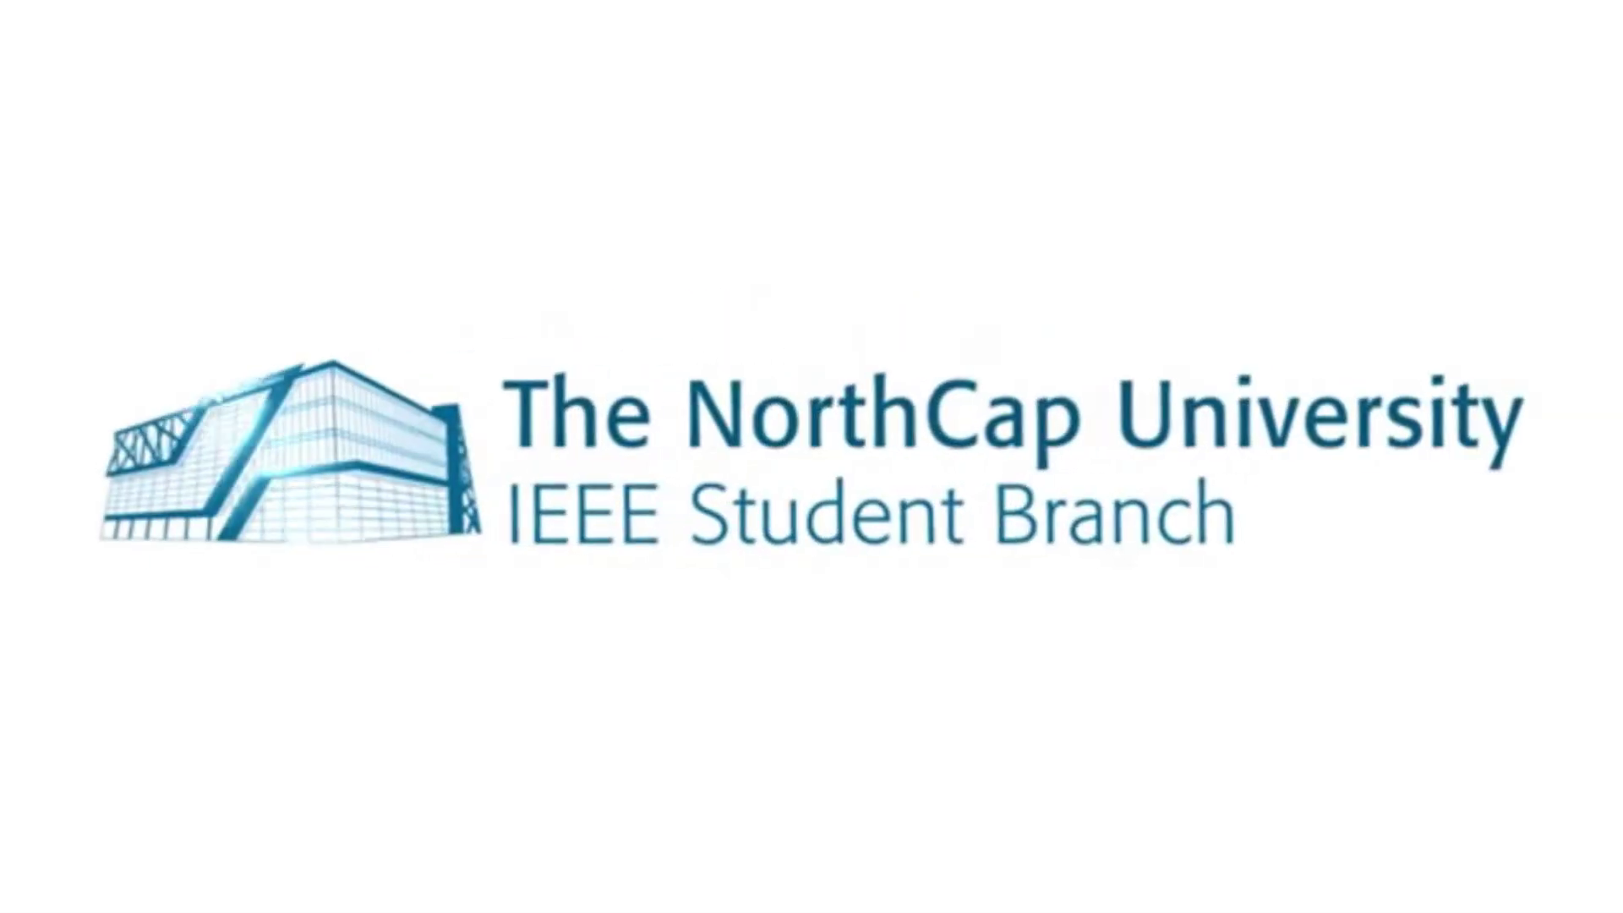